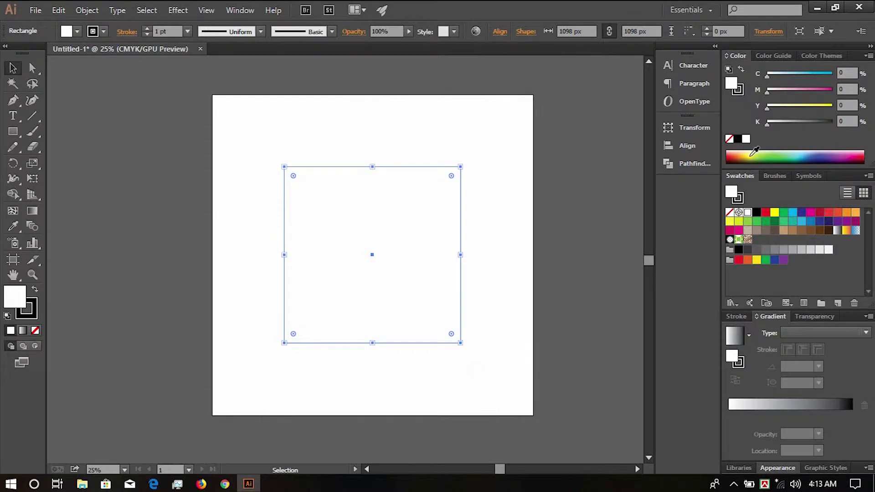
- Fill the square yellow-green and pull a new bottom-middle anchor down into a point
{"action": "left_click", "coordinate": [753, 154]}
{"action": "right_click", "coordinate": [14, 132]}
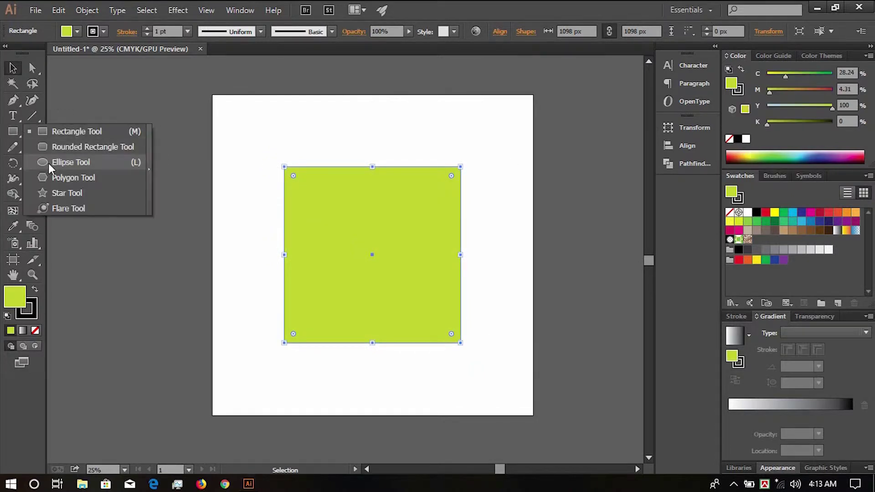
{"action": "right_click", "coordinate": [14, 103]}
{"action": "left_click", "coordinate": [44, 115]}
{"action": "left_click", "coordinate": [372, 343]}
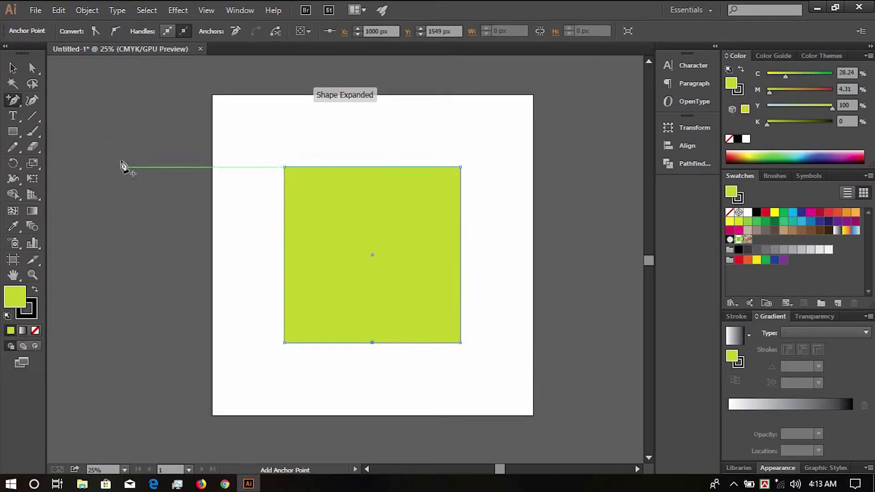
{"action": "left_click", "coordinate": [14, 69]}
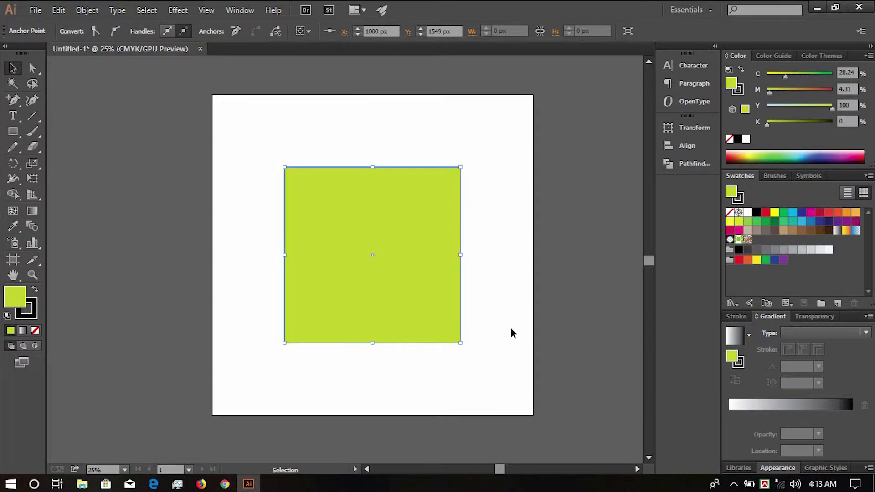
{"action": "key", "text": "shift+Down"}
{"action": "key", "text": "shift+Down"}
{"action": "key", "text": "shift+Down"}
{"action": "key", "text": "shift+Down"}
{"action": "key", "text": "shift+Down"}
{"action": "key", "text": "shift+Down"}
{"action": "key", "text": "shift+Down"}
{"action": "key", "text": "shift+Down"}
{"action": "key", "text": "shift+Down"}
{"action": "key", "text": "shift+Down"}
{"action": "key", "text": "shift+Down"}
{"action": "key", "text": "shift+Down"}
{"action": "key", "text": "shift+Down"}
{"action": "key", "text": "shift+Down"}
{"action": "key", "text": "shift+Down"}
{"action": "key", "text": "shift+Down"}
{"action": "key", "text": "shift+Down"}
{"action": "key", "text": "shift+Down"}
{"action": "key", "text": "shift+Down"}
{"action": "key", "text": "shift+Down"}
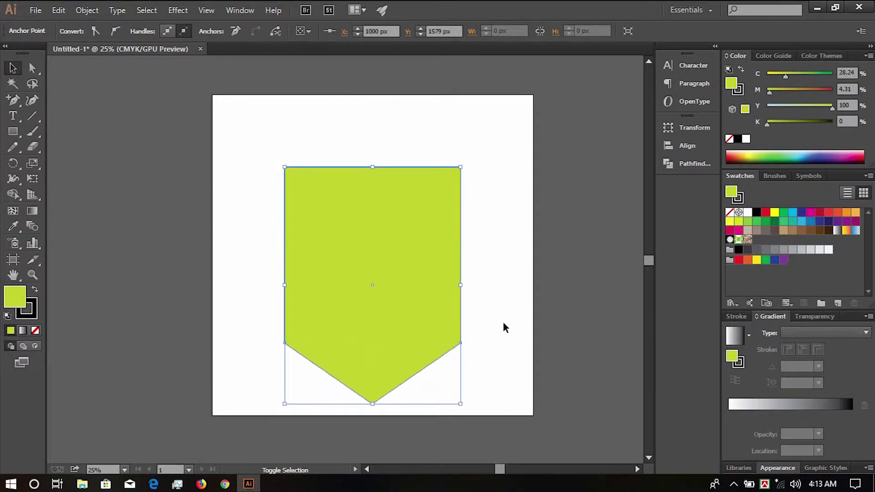
{"action": "key", "text": "shift+Down"}
- Shorten the shape from its bottom and adjust the pointed tip anchor
{"action": "left_click", "coordinate": [368, 408]}
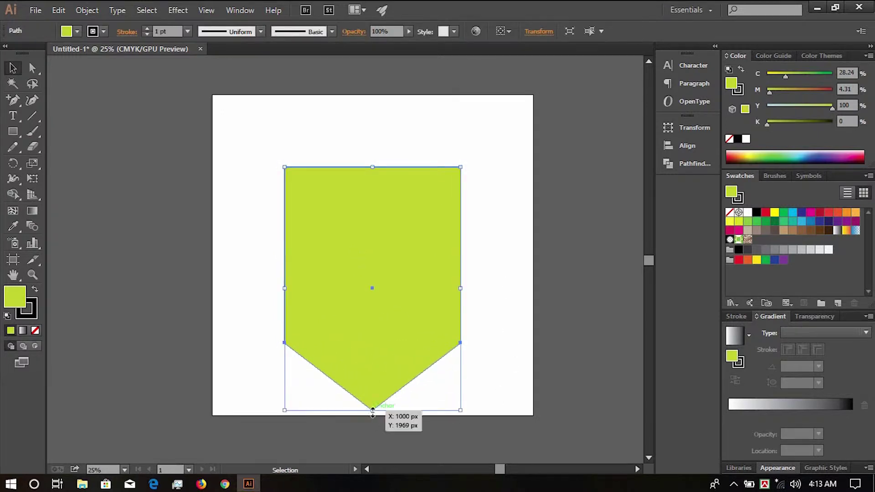
{"action": "left_click_drag", "start_coordinate": [373, 410], "coordinate": [372, 323]}
{"action": "left_click", "coordinate": [389, 296]}
{"action": "left_click", "coordinate": [373, 296]}
{"action": "left_click", "coordinate": [386, 335]}
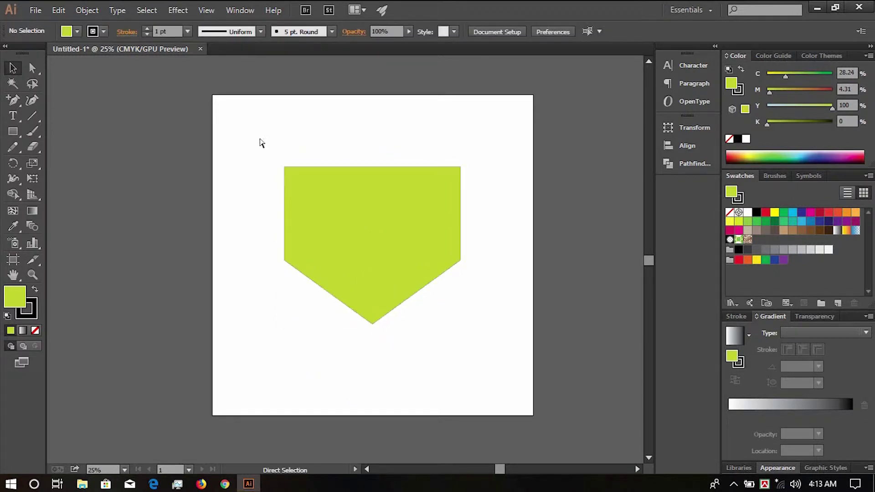
- Round the tag's top corners to 98 px with live corners
{"action": "left_click_drag", "start_coordinate": [260, 140], "coordinate": [490, 281]}
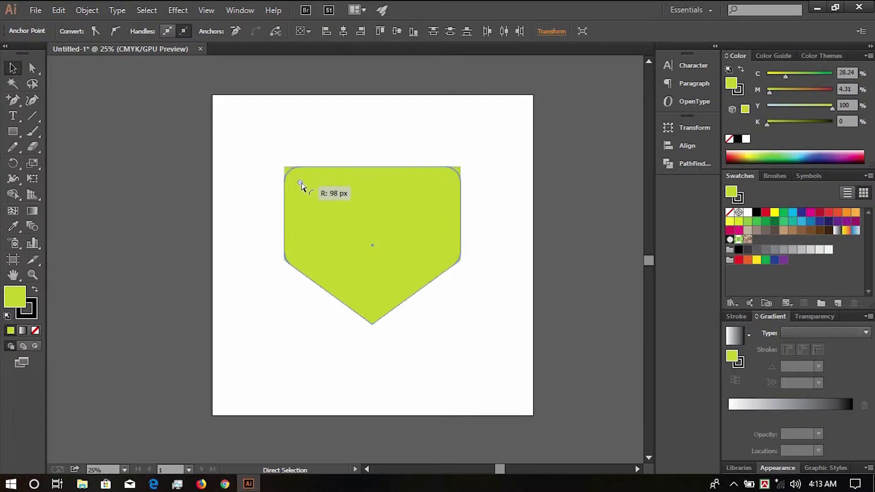
{"action": "left_click_drag", "start_coordinate": [322, 198], "coordinate": [322, 199]}
{"action": "left_click", "coordinate": [469, 318]}
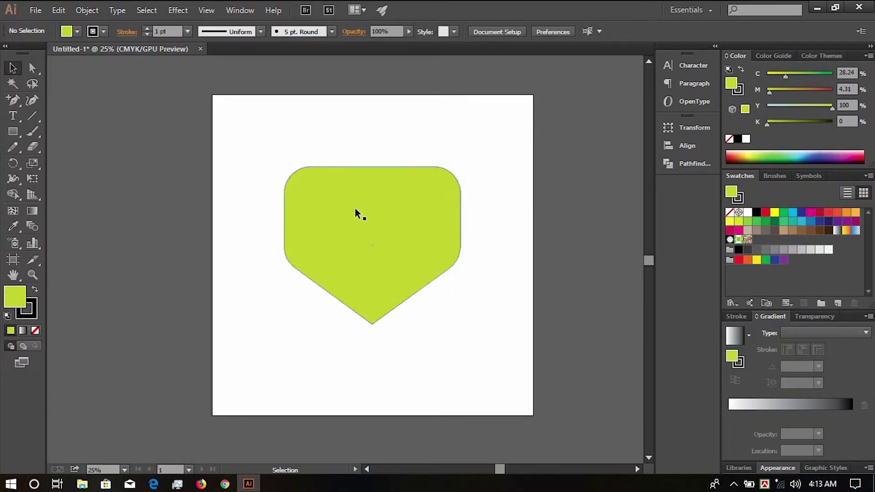
{"action": "key", "text": "ctrl+equal"}
{"action": "left_click", "coordinate": [389, 225]}
- Apply a default linear gradient and switch both colour stops to CMYK
{"action": "scroll", "coordinate": [478, 225], "scroll_direction": "down", "scroll_amount": 2}
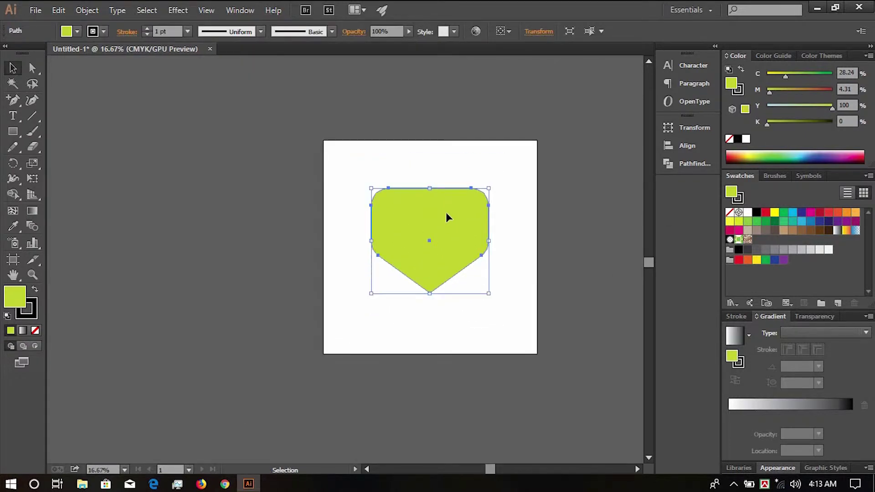
{"action": "left_click", "coordinate": [738, 351]}
{"action": "left_click", "coordinate": [728, 414]}
{"action": "left_click", "coordinate": [868, 55]}
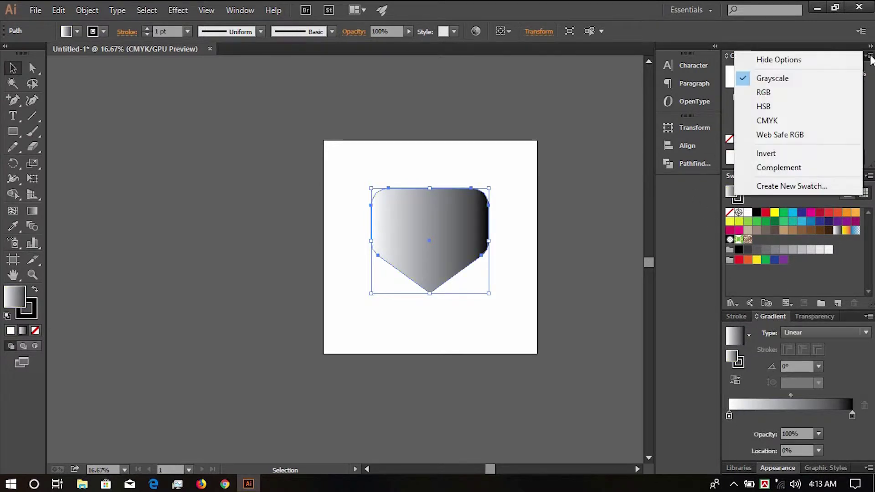
{"action": "left_click", "coordinate": [770, 120]}
{"action": "left_click", "coordinate": [852, 415]}
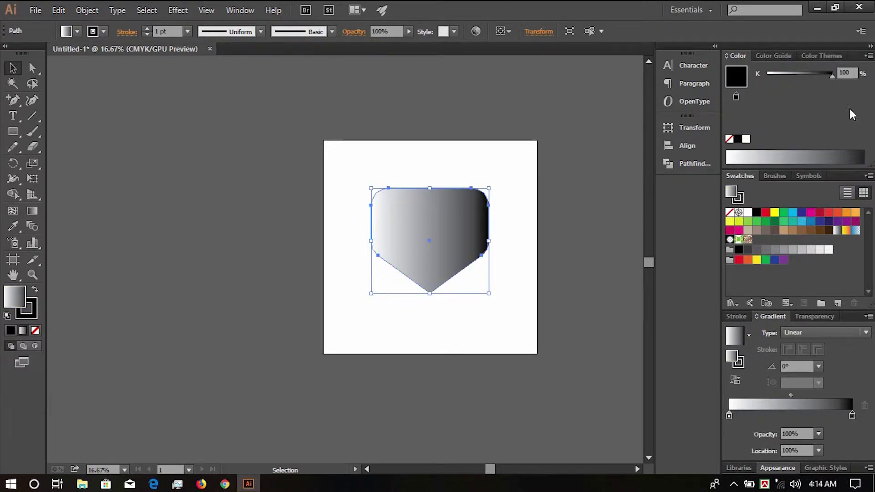
{"action": "left_click", "coordinate": [868, 56]}
{"action": "left_click", "coordinate": [769, 117]}
- Make the left gradient stop golden yellow and the right stop orange
{"action": "left_click", "coordinate": [729, 415]}
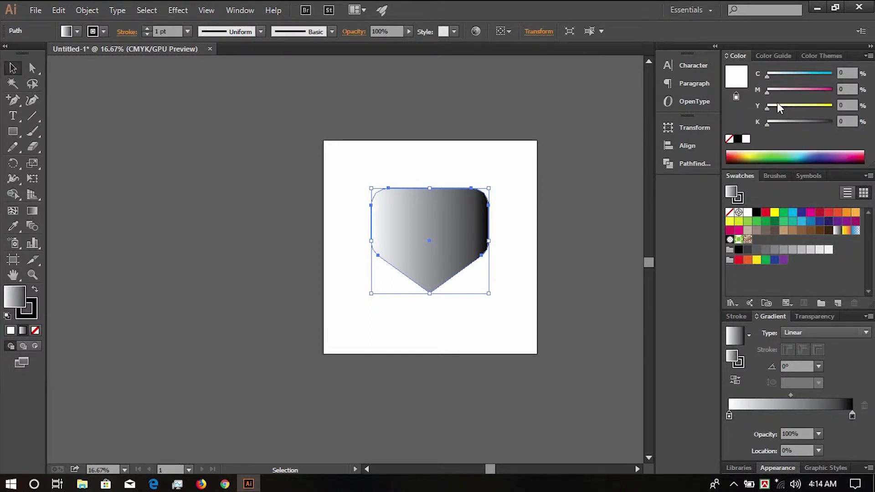
{"action": "left_click_drag", "start_coordinate": [777, 106], "coordinate": [832, 106]}
{"action": "left_click_drag", "start_coordinate": [771, 90], "coordinate": [780, 90]}
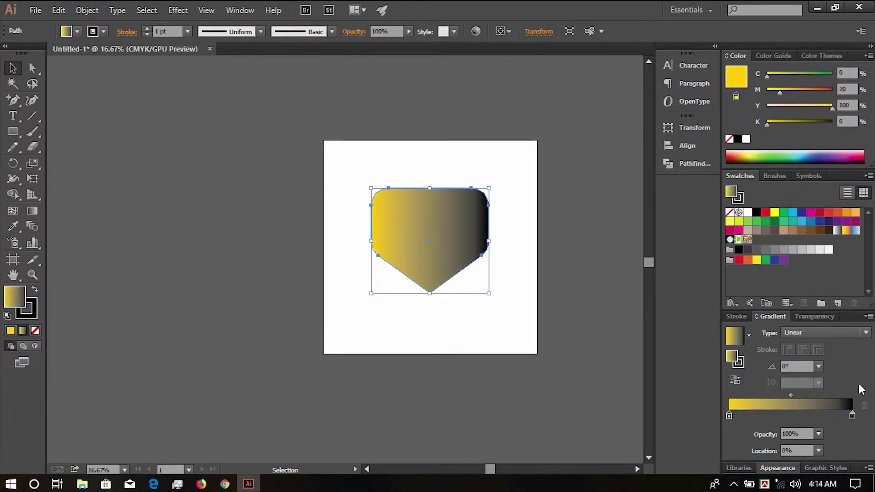
{"action": "left_click", "coordinate": [851, 415]}
{"action": "mouse_move", "coordinate": [829, 122]}
{"action": "left_mouse_down"}
{"action": "mouse_move", "coordinate": [734, 119]}
{"action": "mouse_move", "coordinate": [833, 105]}
{"action": "left_mouse_up"}
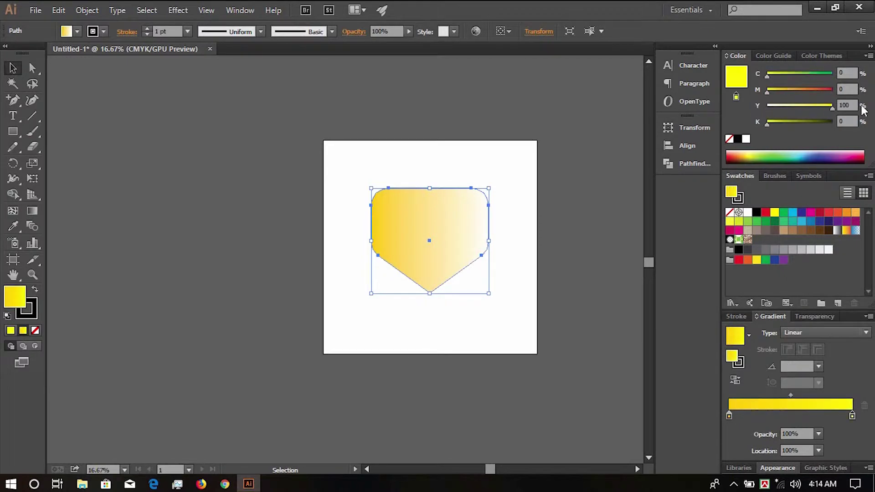
{"action": "left_click_drag", "start_coordinate": [766, 90], "coordinate": [817, 91]}
- Run the gradient vertically from the pointed tip upward past the top
{"action": "scroll", "coordinate": [442, 224], "scroll_direction": "up", "scroll_amount": 1}
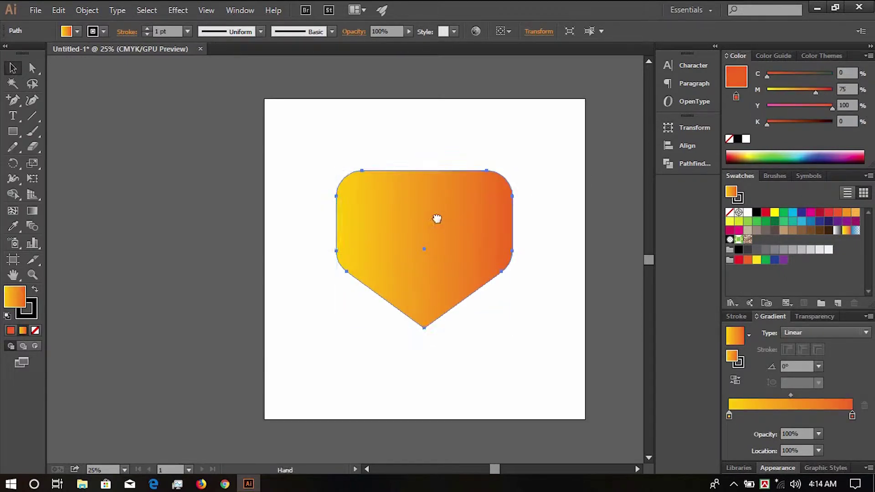
{"action": "left_click_drag", "start_coordinate": [436, 219], "coordinate": [427, 209]}
{"action": "key", "text": "g"}
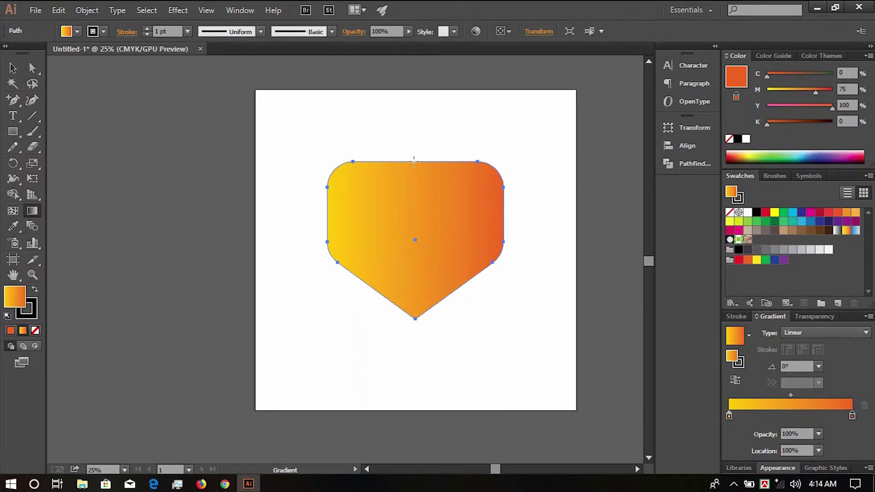
{"action": "left_click_drag", "start_coordinate": [414, 320], "coordinate": [421, 150]}
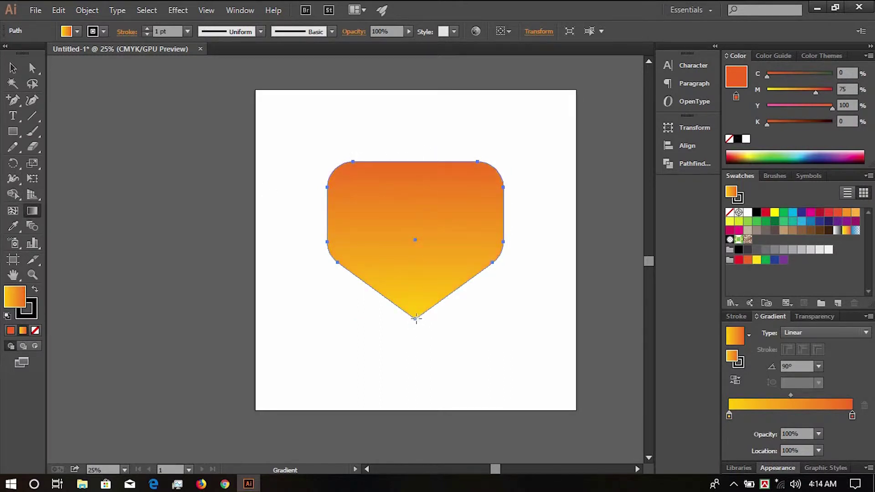
{"action": "left_click_drag", "start_coordinate": [415, 318], "coordinate": [419, 113]}
{"action": "left_click", "coordinate": [15, 136]}
- Draw a thin rectangle bar across the tag's upper width
{"action": "key", "text": "x"}
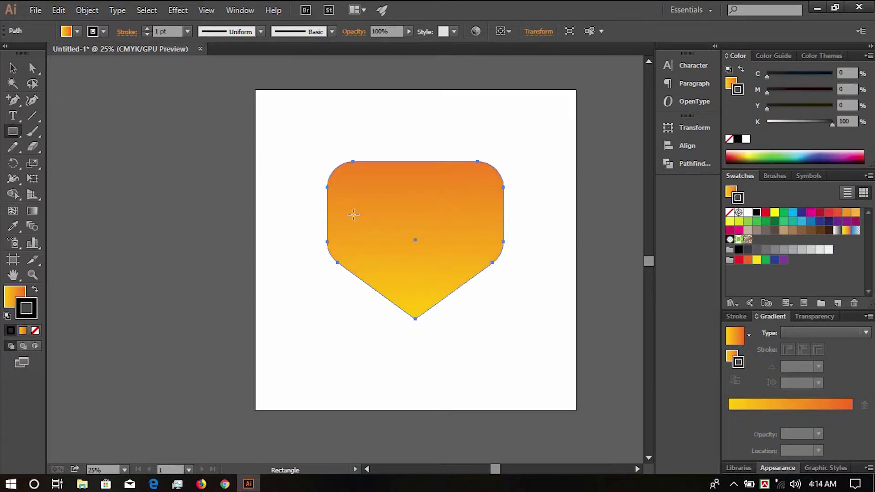
{"action": "scroll", "coordinate": [386, 223], "scroll_direction": "up", "scroll_amount": 2}
{"action": "left_click_drag", "start_coordinate": [400, 213], "coordinate": [324, 221]}
{"action": "key", "text": "v"}
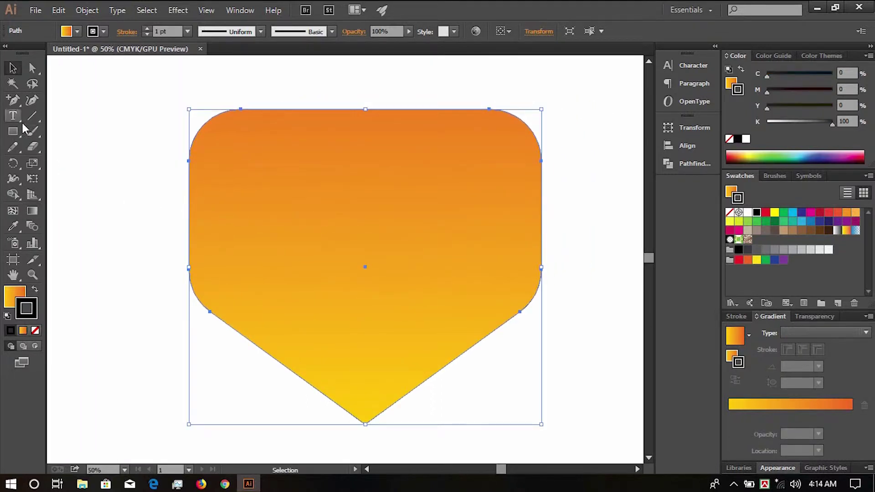
{"action": "left_click", "coordinate": [13, 132]}
{"action": "left_click_drag", "start_coordinate": [190, 208], "coordinate": [541, 214]}
- Remove the bar's stroke and fill it near-black #282828
{"action": "left_click", "coordinate": [9, 69]}
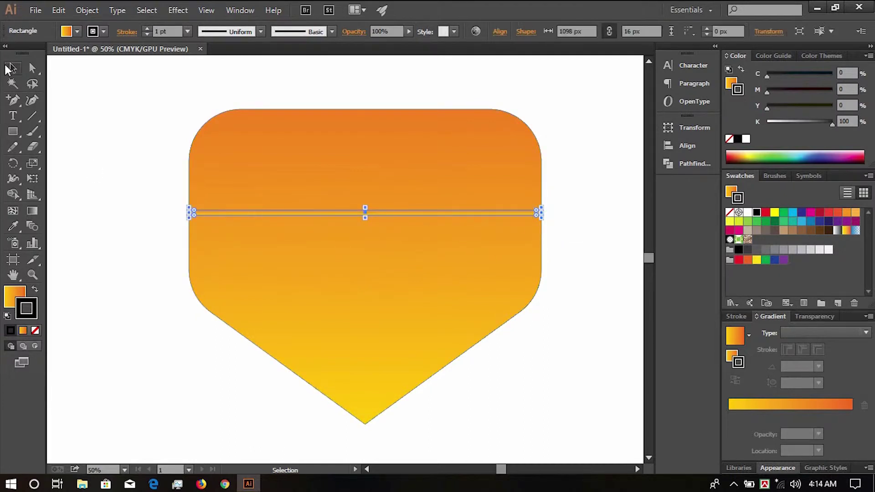
{"action": "left_click", "coordinate": [728, 139]}
{"action": "left_click", "coordinate": [737, 139]}
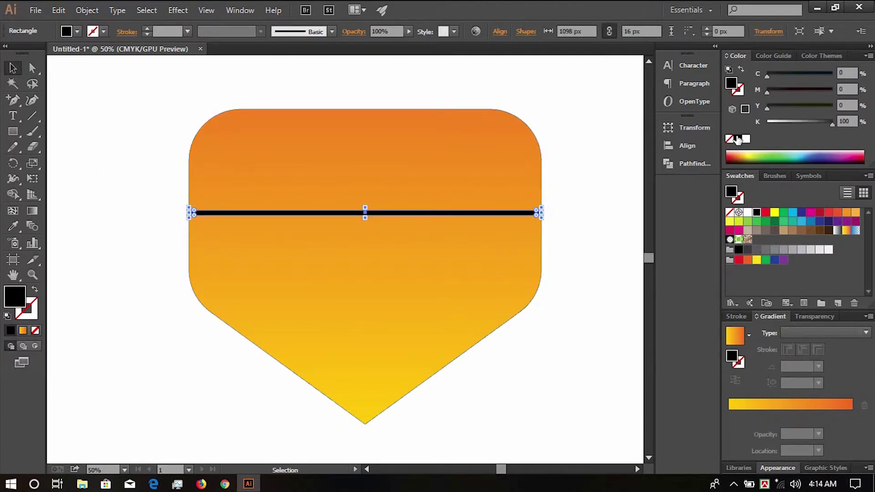
{"action": "left_click_drag", "start_coordinate": [831, 123], "coordinate": [822, 122]}
{"action": "double_click", "coordinate": [731, 84]}
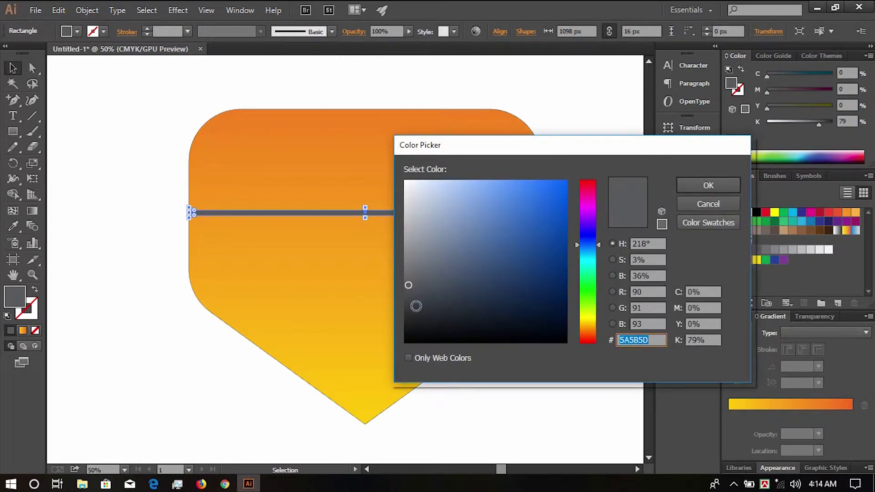
{"action": "left_click", "coordinate": [406, 317]}
{"action": "left_click", "coordinate": [723, 185]}
{"action": "left_click", "coordinate": [572, 236]}
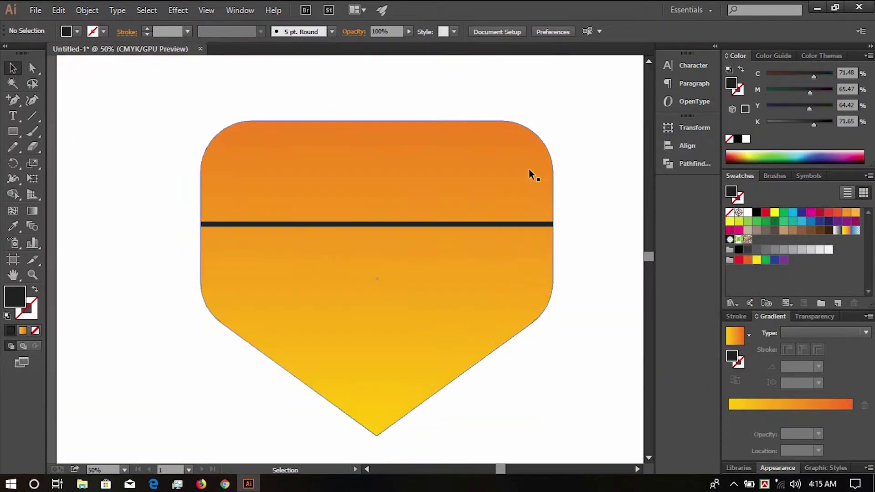
- Alt-drag a copy of the bar above it and shorten it to 242 px
{"action": "scroll", "coordinate": [565, 155], "scroll_direction": "up", "scroll_amount": 3}
{"action": "scroll", "coordinate": [548, 164], "scroll_direction": "down", "scroll_amount": 4}
{"action": "left_click", "coordinate": [491, 170]}
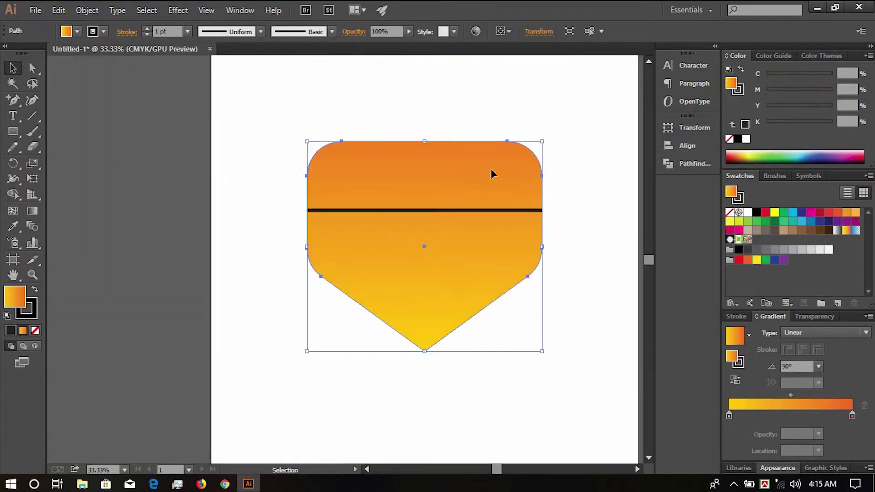
{"action": "scroll", "coordinate": [468, 133], "scroll_direction": "up", "scroll_amount": 1}
{"action": "left_click", "coordinate": [615, 279]}
{"action": "left_click_drag", "start_coordinate": [615, 280], "coordinate": [576, 252]}
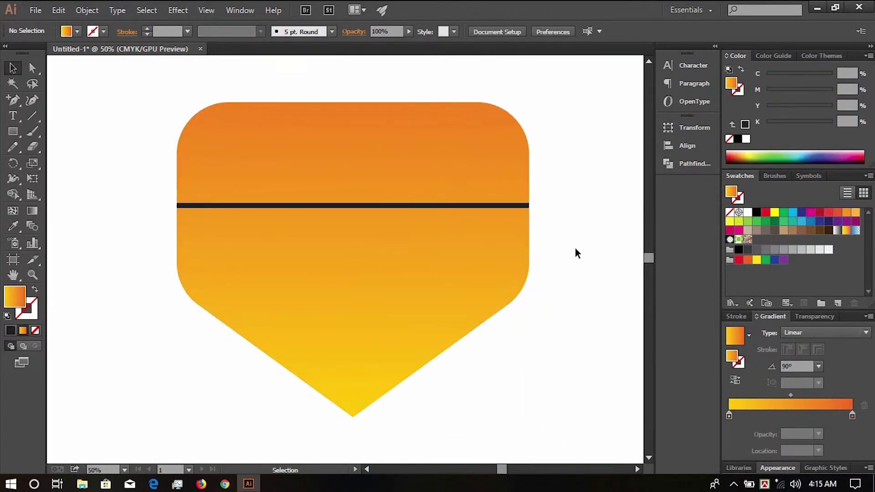
{"action": "left_click_drag", "start_coordinate": [425, 205], "coordinate": [423, 159]}
{"action": "left_click_drag", "start_coordinate": [529, 159], "coordinate": [391, 159]}
- Rotate the short bar 90° so it stands vertically above the band on the right
{"action": "scroll", "coordinate": [396, 142], "scroll_direction": "up", "scroll_amount": 2}
{"action": "left_click_drag", "start_coordinate": [342, 188], "coordinate": [447, 269]}
{"action": "left_click_drag", "start_coordinate": [449, 147], "coordinate": [470, 115]}
{"action": "scroll", "coordinate": [465, 153], "scroll_direction": "down", "scroll_amount": 3}
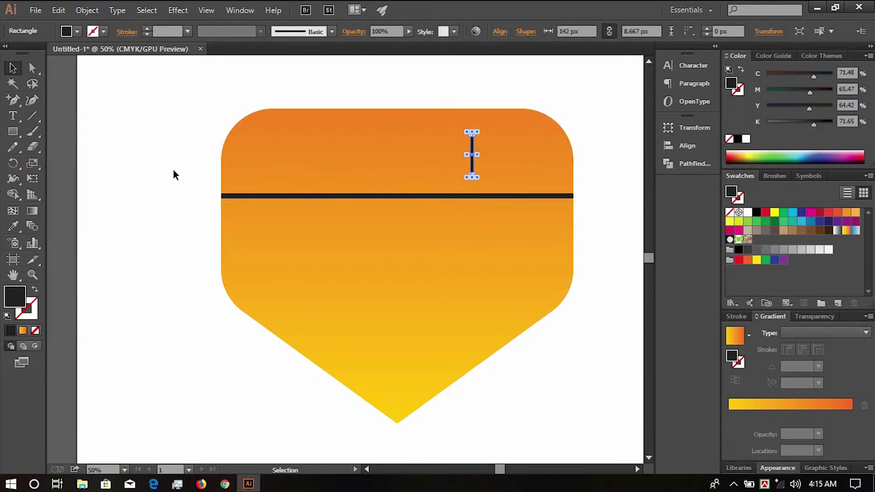
{"action": "scroll", "coordinate": [174, 172], "scroll_direction": "left", "scroll_amount": 3}
{"action": "left_click", "coordinate": [240, 171]}
- Add a placeholder text line and enlarge it to 127.5 pt
{"action": "left_click", "coordinate": [13, 116]}
{"action": "left_click_drag", "start_coordinate": [404, 156], "coordinate": [303, 270]}
{"action": "left_click", "coordinate": [260, 141]}
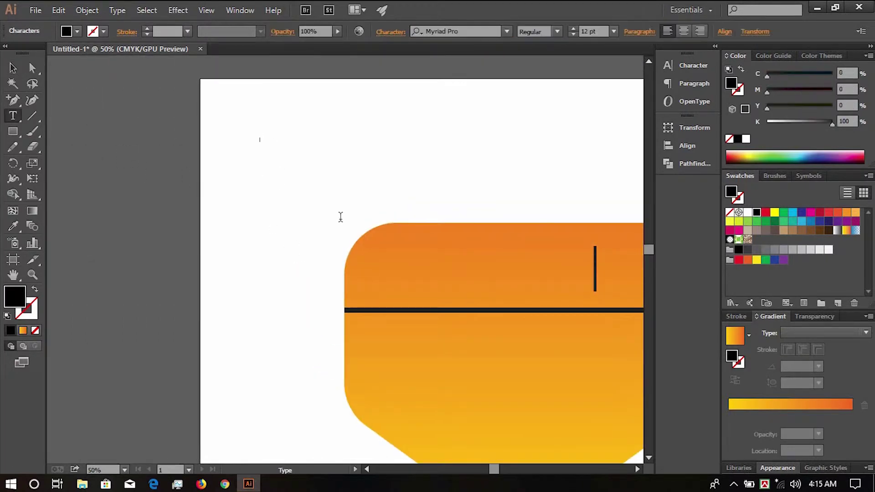
{"action": "type", "text": "sdgsge"}
{"action": "left_click", "coordinate": [15, 67]}
{"action": "left_click_drag", "start_coordinate": [273, 144], "coordinate": [338, 176]}
{"action": "left_click_drag", "start_coordinate": [270, 131], "coordinate": [426, 137]}
- Set the text to Hyatheus Thin and move it onto the tag below the band
{"action": "left_click", "coordinate": [684, 64]}
{"action": "left_click", "coordinate": [560, 92]}
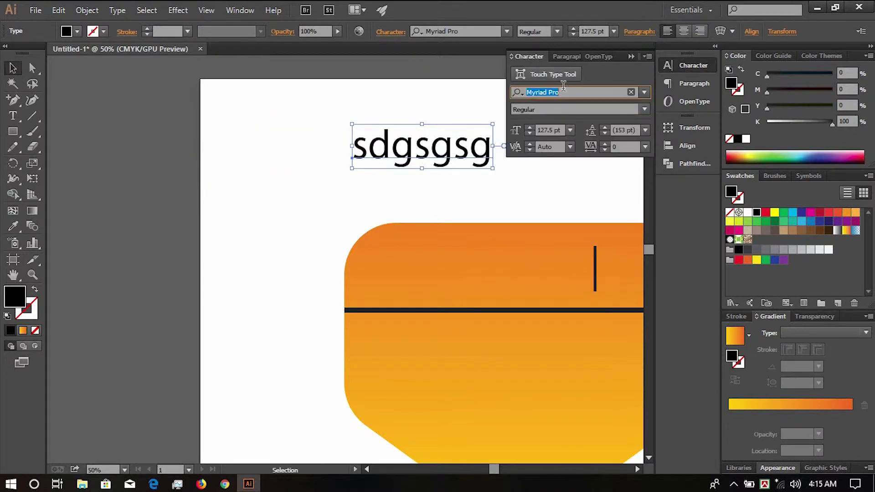
{"action": "type", "text": "Hyatheus"}
{"action": "key", "text": "Return"}
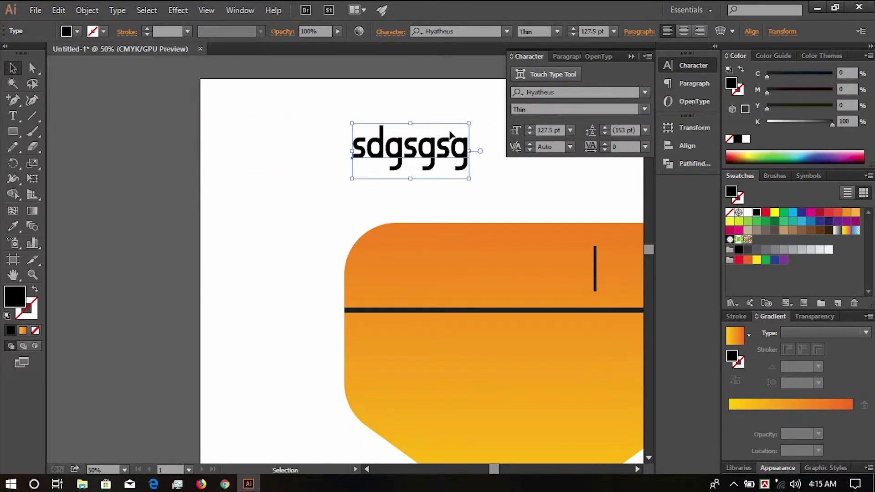
{"action": "left_click_drag", "start_coordinate": [432, 151], "coordinate": [399, 281]}
{"action": "key", "text": "space"}
{"action": "key", "text": "space"}
{"action": "left_click_drag", "start_coordinate": [355, 259], "coordinate": [380, 268]}
{"action": "double_click", "coordinate": [385, 274]}
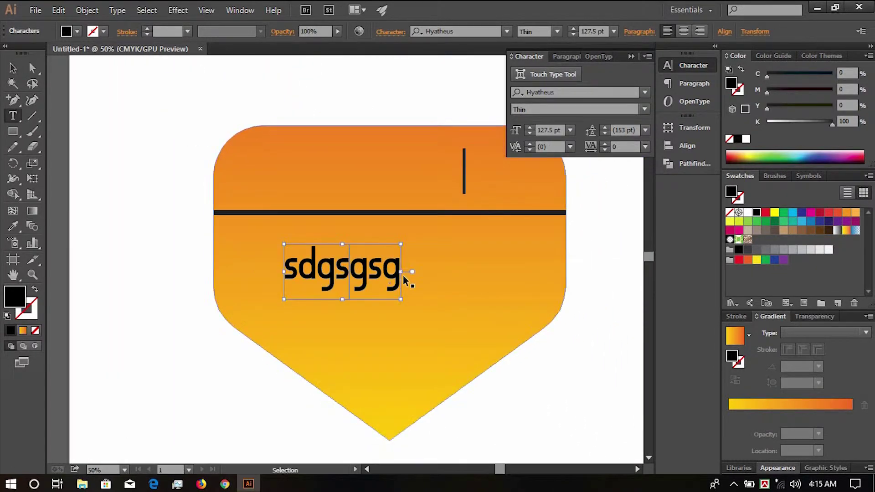
{"action": "key", "text": "ctrl+a"}
{"action": "key", "text": "BackSpace"}
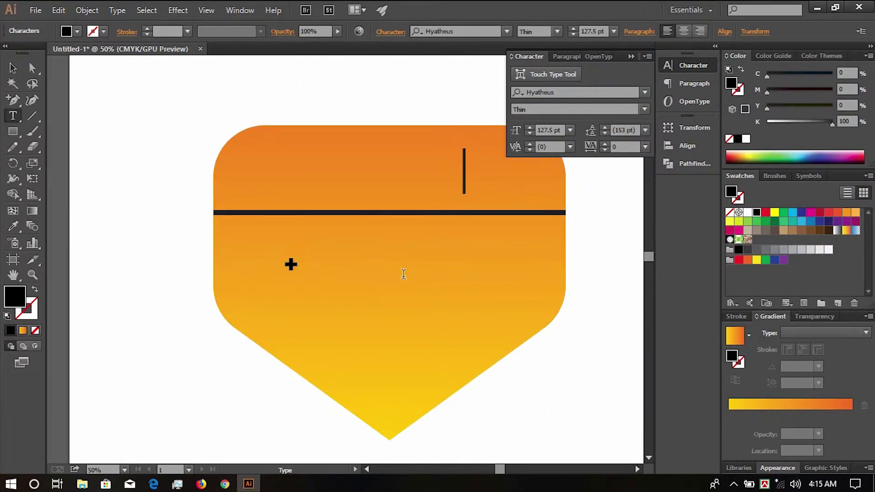
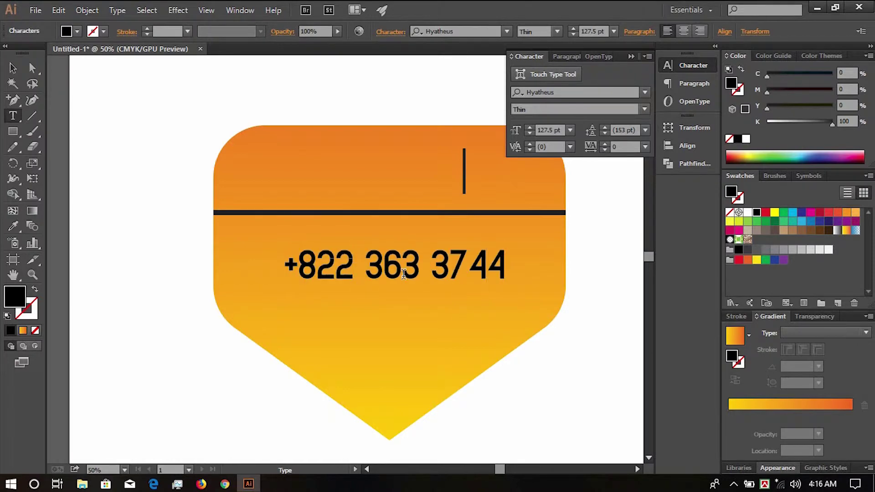
{"action": "key", "text": "Escape"}
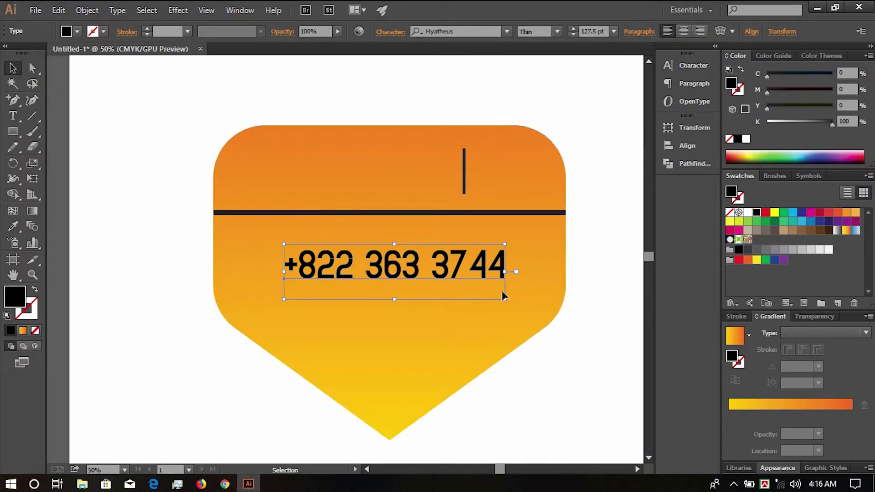
- Enlarge the phone number to 151.2 pt and raise its tracking to 73
{"action": "left_click_drag", "start_coordinate": [502, 297], "coordinate": [459, 268]}
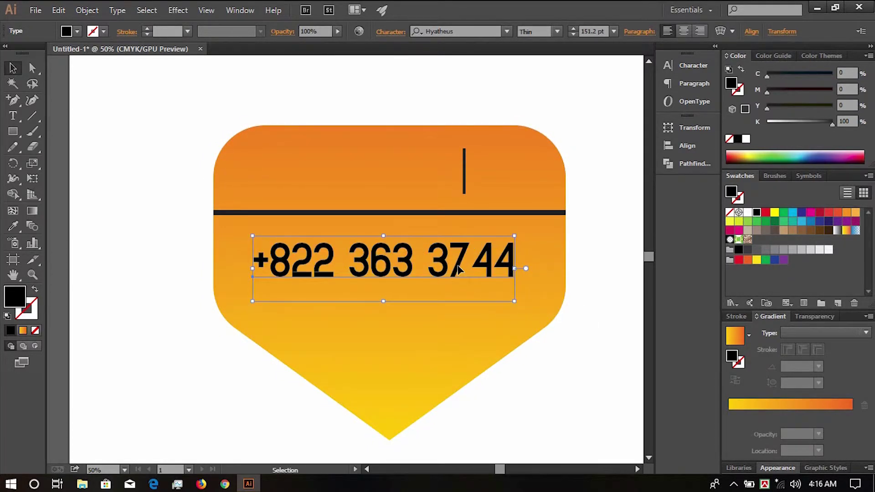
{"action": "left_click", "coordinate": [680, 146]}
{"action": "left_click", "coordinate": [681, 126]}
{"action": "left_click", "coordinate": [680, 105]}
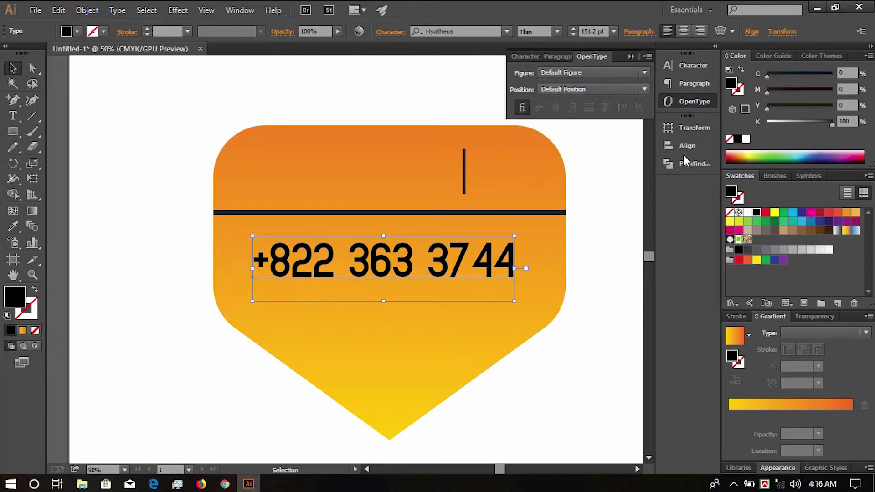
{"action": "left_click", "coordinate": [682, 147]}
{"action": "left_click", "coordinate": [683, 84]}
{"action": "left_click", "coordinate": [682, 68]}
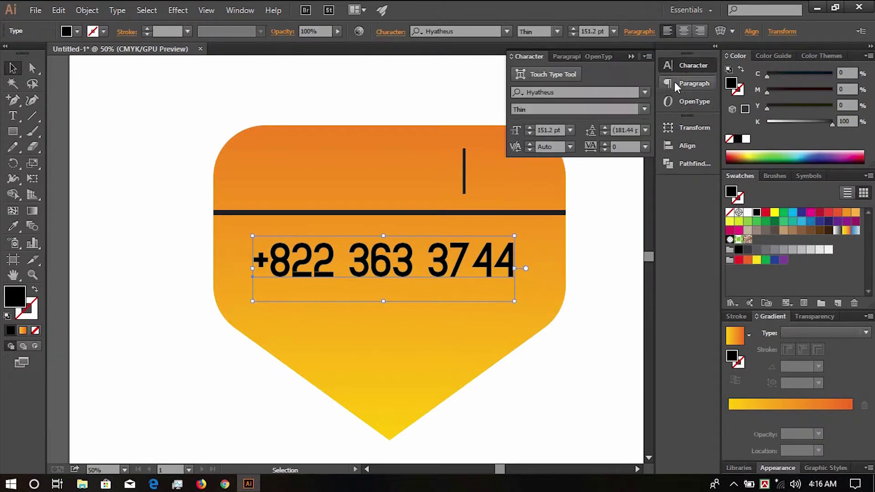
{"action": "left_click", "coordinate": [604, 144]}
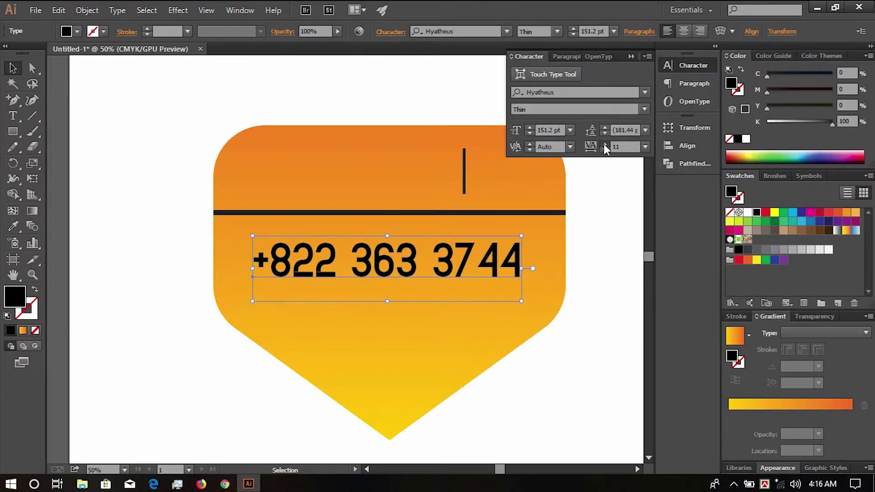
{"action": "left_click", "coordinate": [604, 144]}
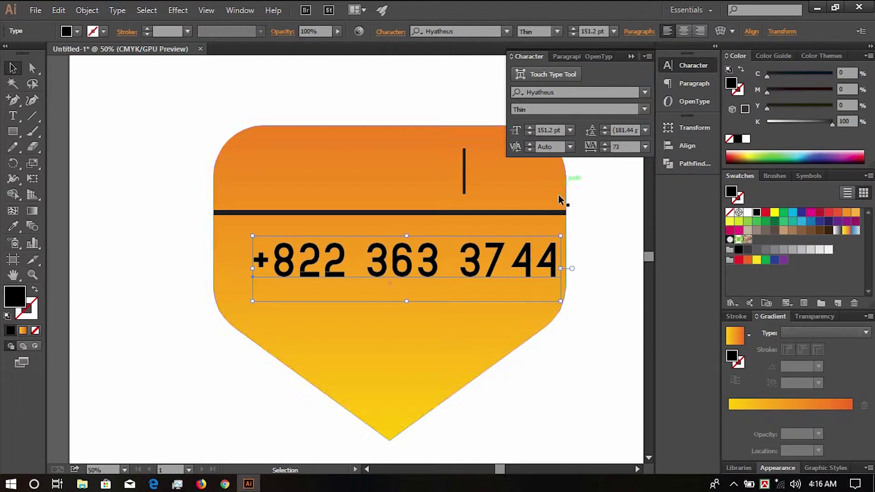
{"action": "left_click_drag", "start_coordinate": [479, 271], "coordinate": [461, 268]}
- Center-align the number, set tracking to 88, and place a copy below it
{"action": "left_click", "coordinate": [684, 32]}
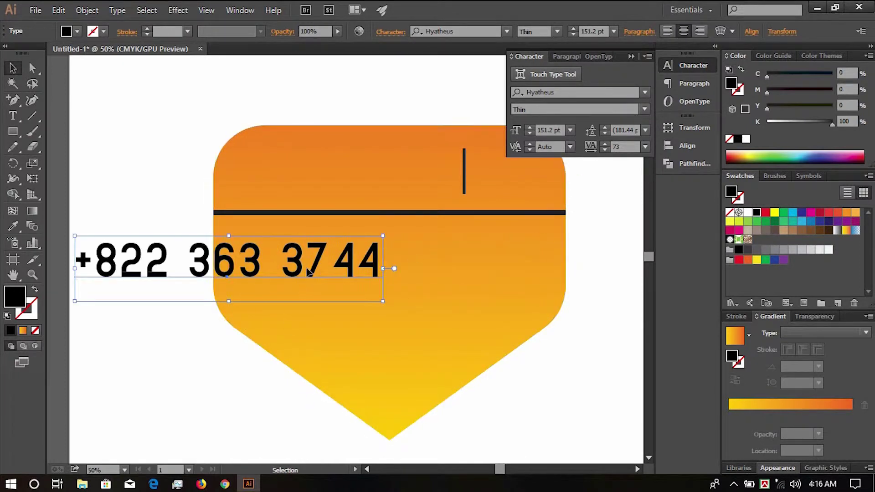
{"action": "left_click_drag", "start_coordinate": [306, 268], "coordinate": [451, 306]}
{"action": "left_click", "coordinate": [604, 143]}
{"action": "left_click", "coordinate": [461, 258], "text": "shift"}
{"action": "left_click_drag", "start_coordinate": [462, 258], "coordinate": [461, 244]}
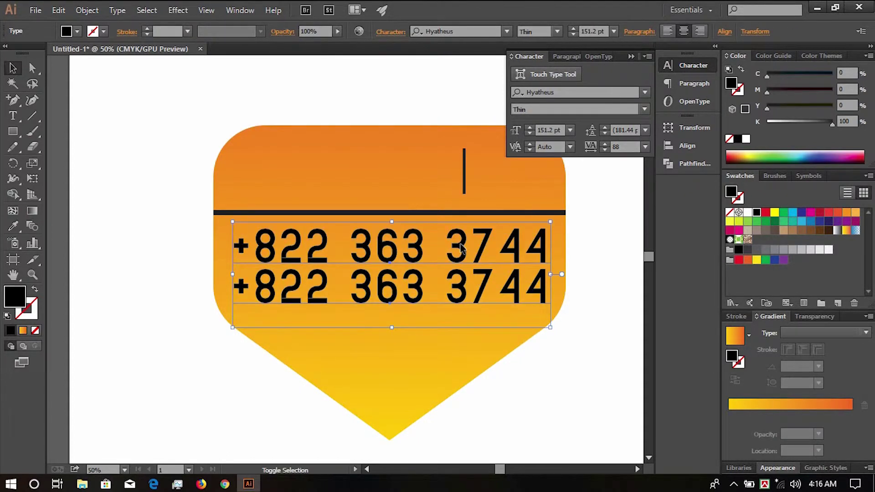
{"action": "left_click", "coordinate": [599, 276]}
{"action": "left_click_drag", "start_coordinate": [480, 284], "coordinate": [481, 290]}
{"action": "key", "text": "t"}
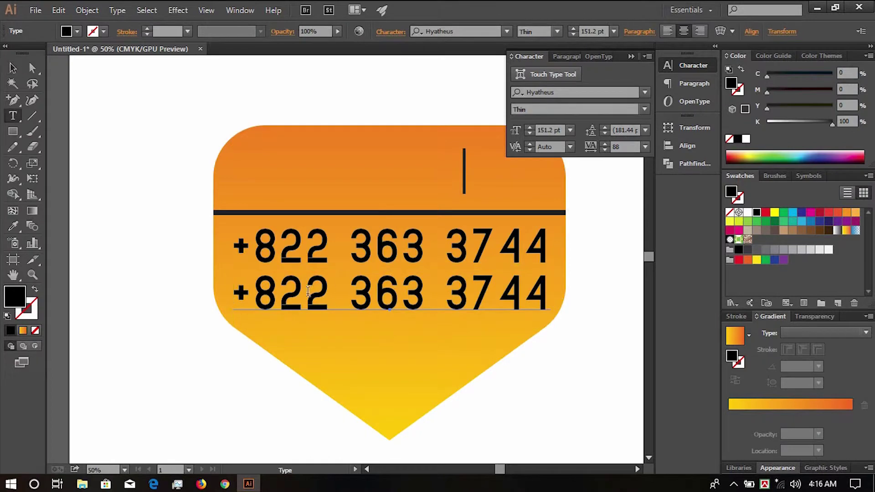
{"action": "left_click_drag", "start_coordinate": [377, 291], "coordinate": [420, 295]}
{"action": "left_click_drag", "start_coordinate": [352, 291], "coordinate": [549, 294]}
{"action": "type", "text": "3"}
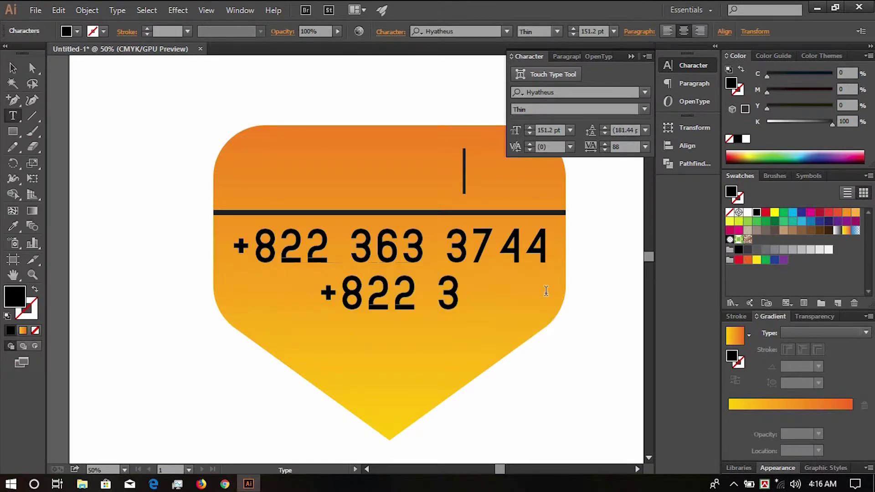
{"action": "type", "text": "43 6466"}
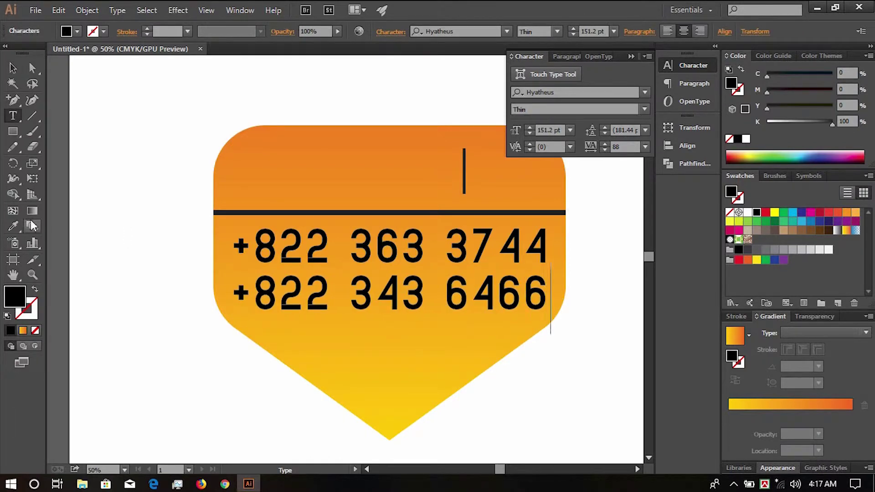
{"action": "left_click", "coordinate": [13, 69]}
{"action": "key", "text": "space"}
{"action": "left_click_drag", "start_coordinate": [406, 300], "coordinate": [366, 173]}
- Reset the top number copy's tracking to 0, left-align it, and move it left
{"action": "left_click", "coordinate": [645, 146]}
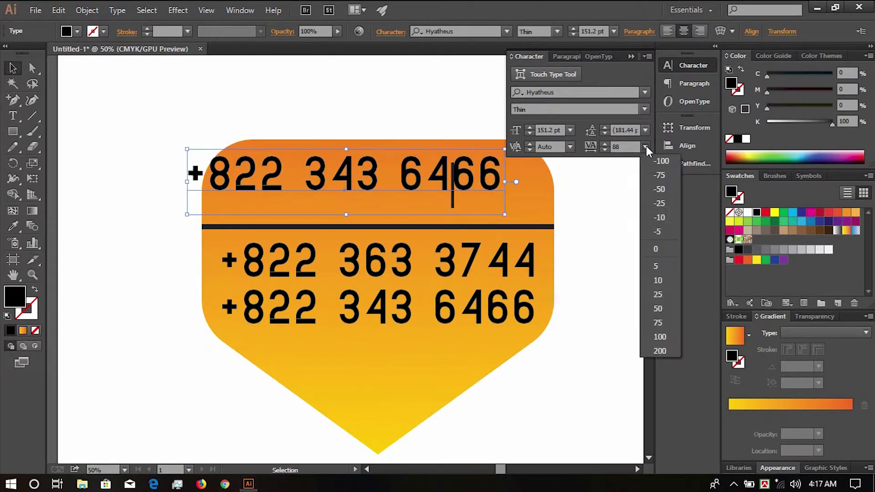
{"action": "left_click", "coordinate": [648, 251]}
{"action": "left_click", "coordinate": [666, 34]}
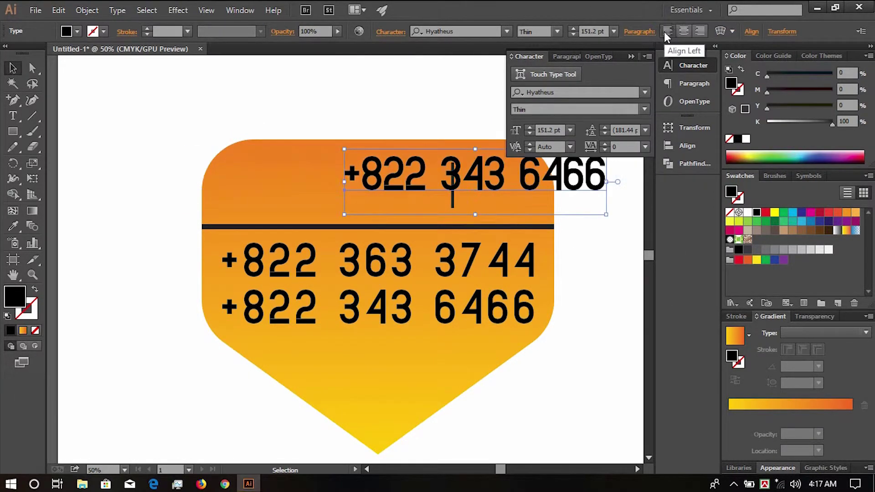
{"action": "left_click_drag", "start_coordinate": [487, 184], "coordinate": [349, 190]}
- Retype the top copy as Emargency, shrink it to about 68 pt, and make it white
{"action": "left_click", "coordinate": [13, 115]}
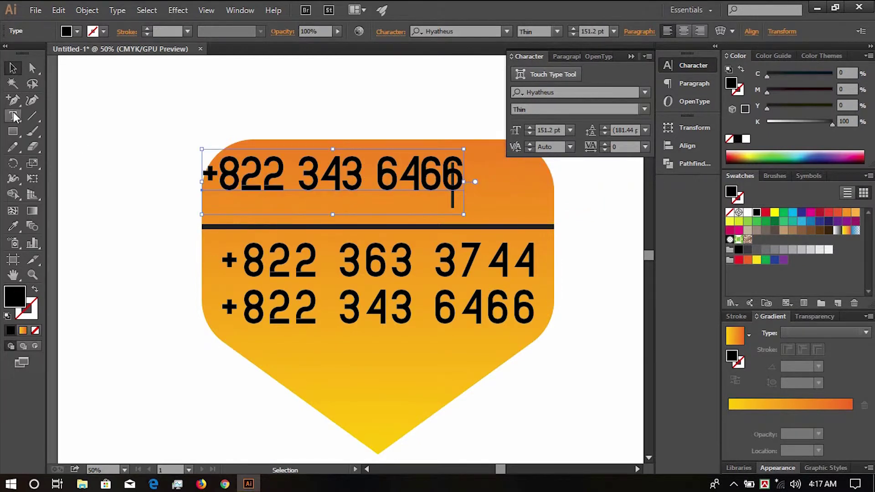
{"action": "triple_click", "coordinate": [352, 209]}
{"action": "type", "text": "Emargency"}
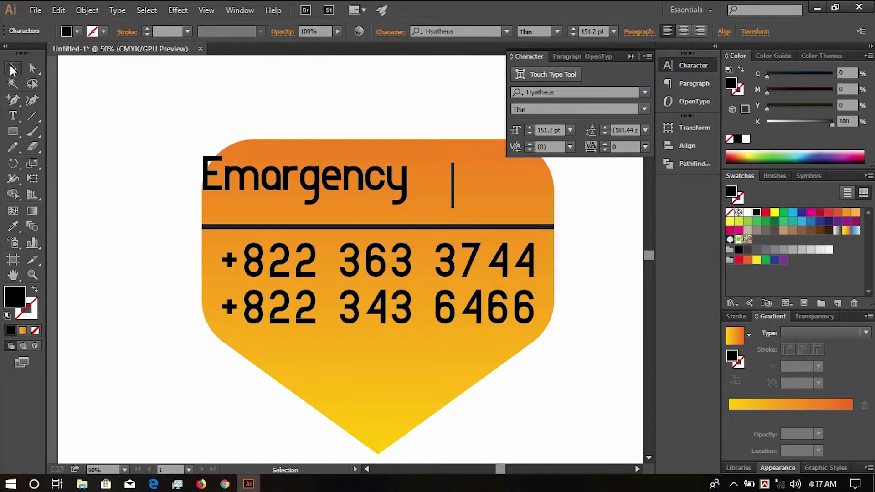
{"action": "left_click", "coordinate": [12, 70]}
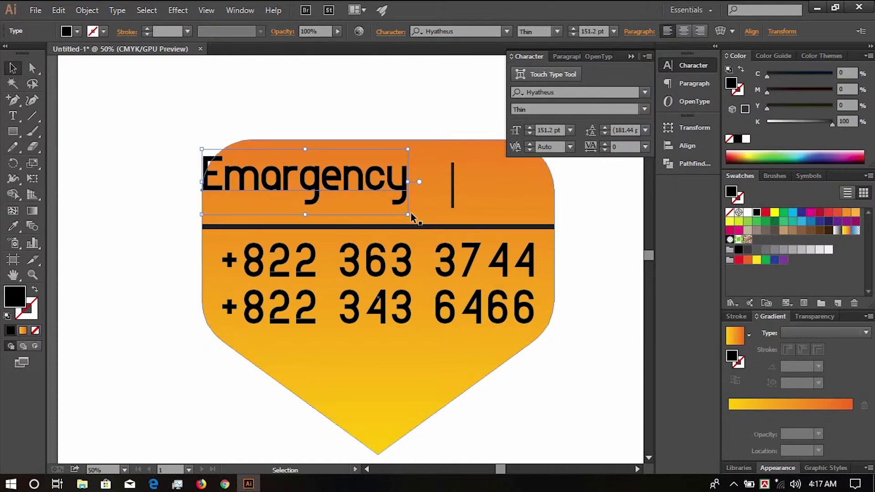
{"action": "left_click_drag", "start_coordinate": [414, 218], "coordinate": [358, 179]}
{"action": "left_click", "coordinate": [745, 139]}
- Retype the left white Emargency copy to read FOR RENT
{"action": "key", "text": "t"}
{"action": "left_click", "coordinate": [337, 182]}
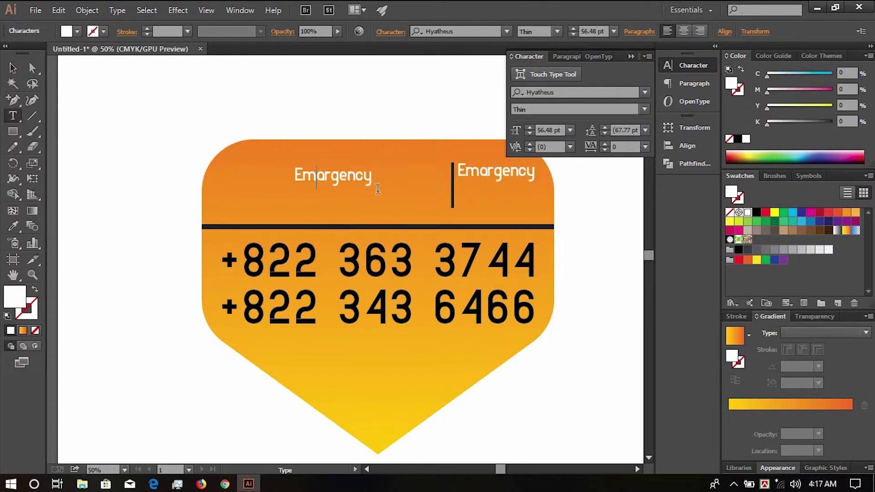
{"action": "double_click", "coordinate": [337, 182]}
{"action": "type", "text": "FOR RENT"}
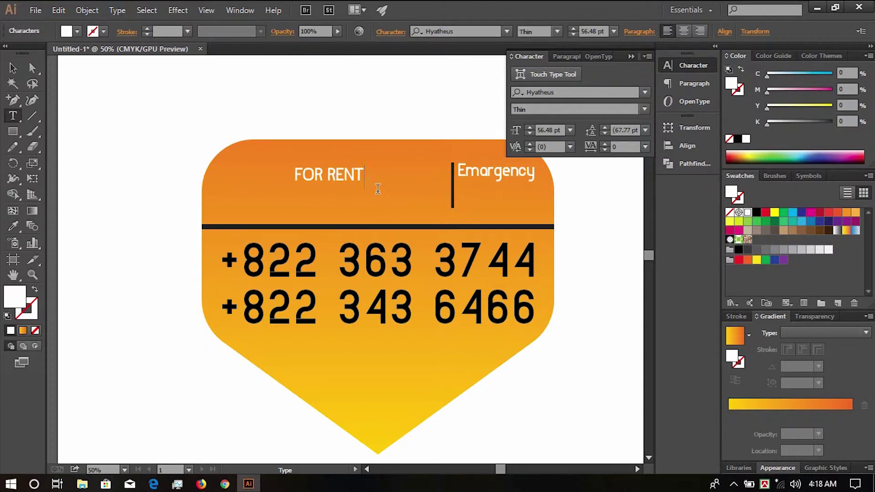
{"action": "left_click", "coordinate": [13, 68]}
- Change the FOR RENT font to Kalpurush Regular
{"action": "left_click", "coordinate": [611, 92]}
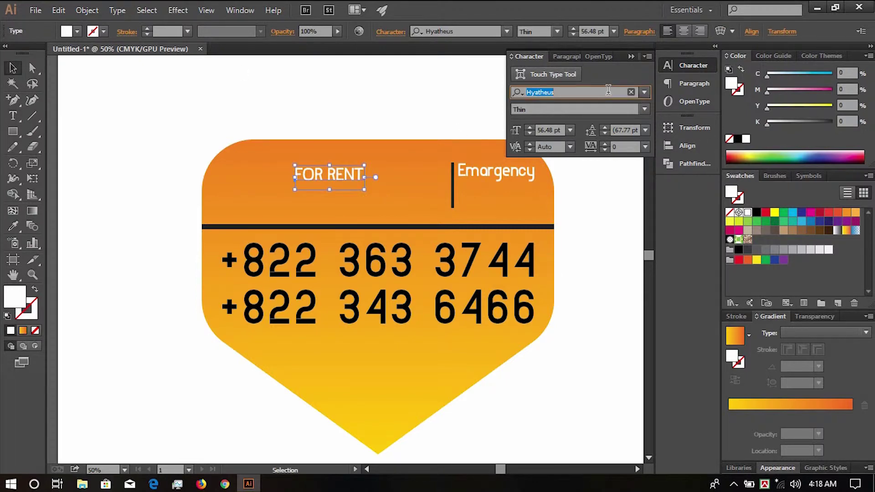
{"action": "key", "text": "Down"}
{"action": "key", "text": "Down"}
{"action": "key", "text": "Down"}
{"action": "key", "text": "Down"}
{"action": "key", "text": "Down"}
{"action": "key", "text": "Down"}
{"action": "key", "text": "Down"}
{"action": "key", "text": "Down"}
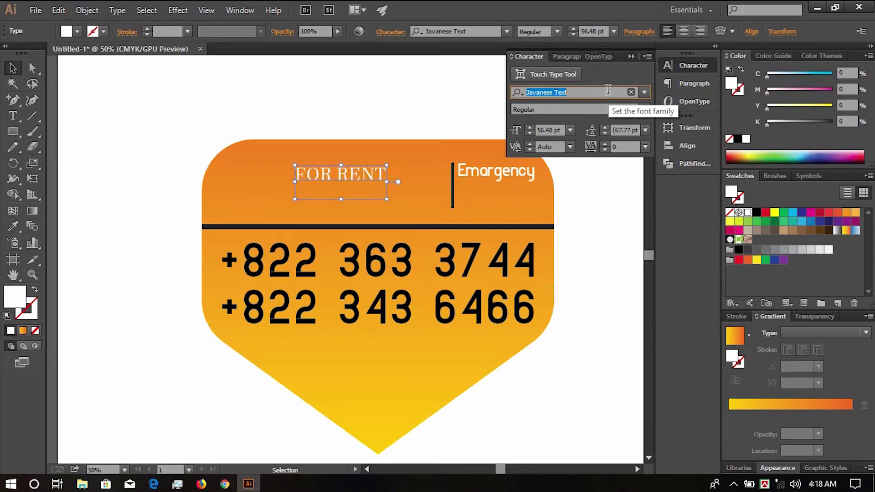
{"action": "key", "text": "Down"}
{"action": "key", "text": "Down"}
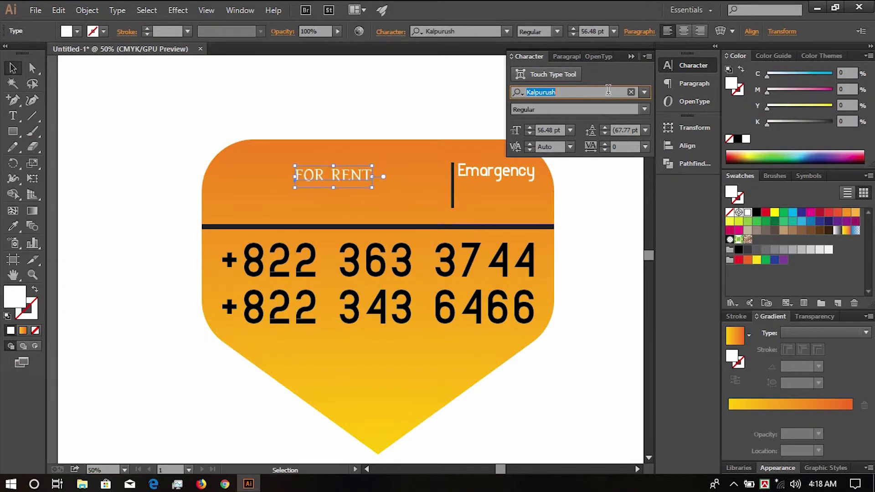
{"action": "key", "text": "Return"}
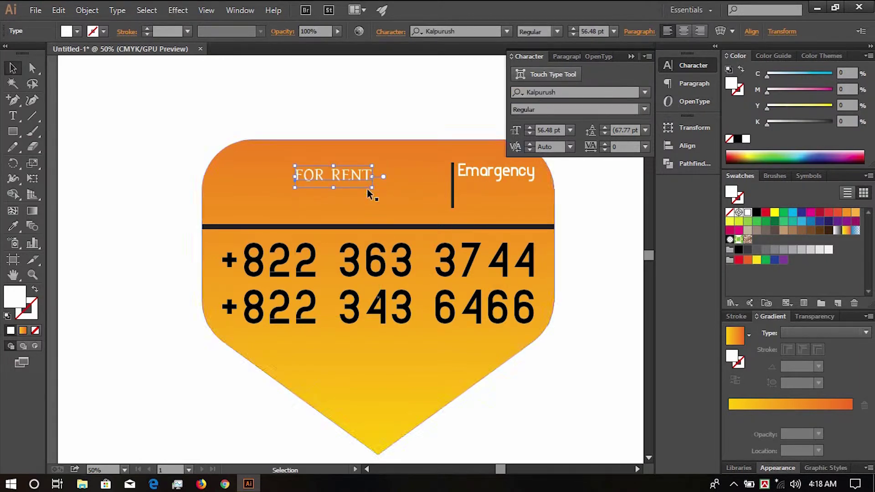
- Enlarge FOR RENT to 167.28 pt, filling the upper left beside the vertical bar
{"action": "left_click_drag", "start_coordinate": [372, 187], "coordinate": [428, 203]}
{"action": "left_click_drag", "start_coordinate": [368, 175], "coordinate": [348, 189]}
{"action": "left_click_drag", "start_coordinate": [415, 210], "coordinate": [448, 222]}
{"action": "key", "text": "Left"}
{"action": "key", "text": "Left"}
{"action": "key", "text": "Left"}
{"action": "key", "text": "Left"}
{"action": "key", "text": "Left"}
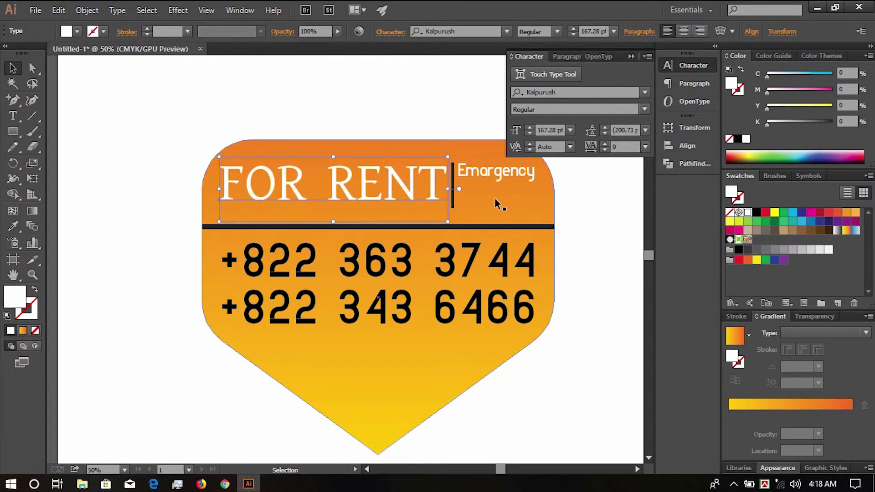
- Shrink FOR RENT slightly to 148.61 pt and widen its tracking to 67
{"action": "left_click", "coordinate": [567, 307]}
{"action": "scroll", "coordinate": [522, 304], "scroll_direction": "down", "scroll_amount": 1}
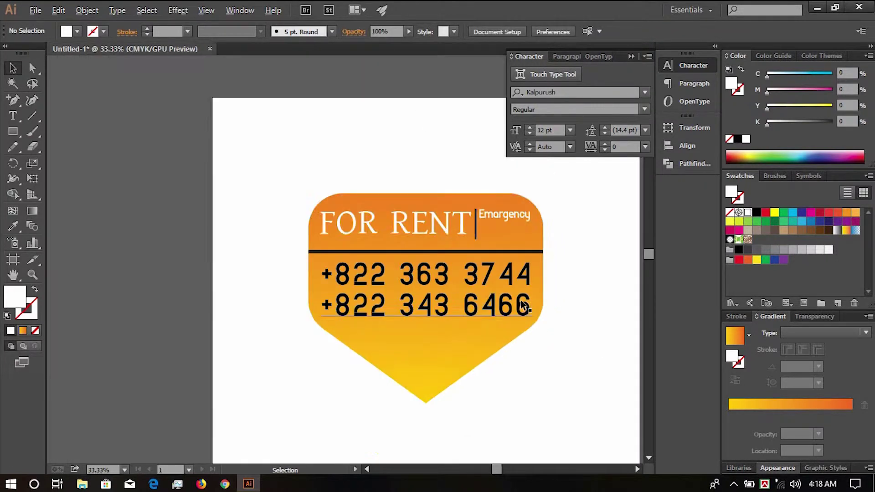
{"action": "scroll", "coordinate": [476, 230], "scroll_direction": "up", "scroll_amount": 2}
{"action": "left_click", "coordinate": [443, 228]}
{"action": "left_click_drag", "start_coordinate": [464, 265], "coordinate": [445, 256]}
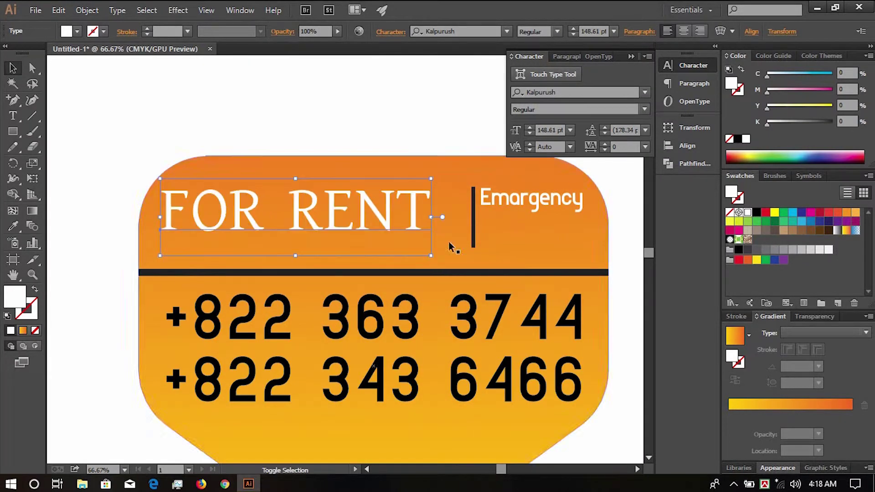
{"action": "left_click", "coordinate": [604, 144]}
{"action": "left_click", "coordinate": [605, 144]}
{"action": "left_click", "coordinate": [605, 144]}
{"action": "left_click", "coordinate": [605, 144]}
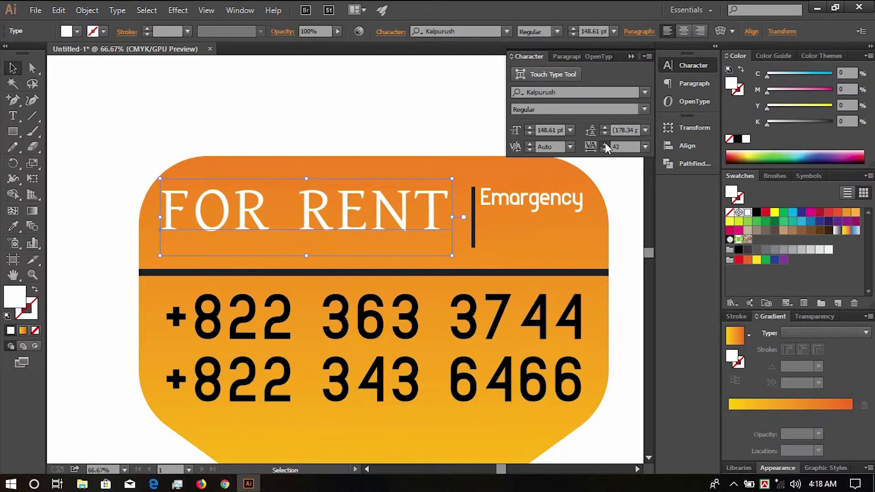
{"action": "left_click", "coordinate": [605, 144]}
{"action": "left_click", "coordinate": [605, 144]}
{"action": "left_click", "coordinate": [605, 144]}
- Nudge FOR RENT down and give it a white 7 pt stroke
{"action": "key", "text": "Down"}
{"action": "key", "text": "Down"}
{"action": "key", "text": "Down"}
{"action": "key", "text": "Down"}
{"action": "key", "text": "Down"}
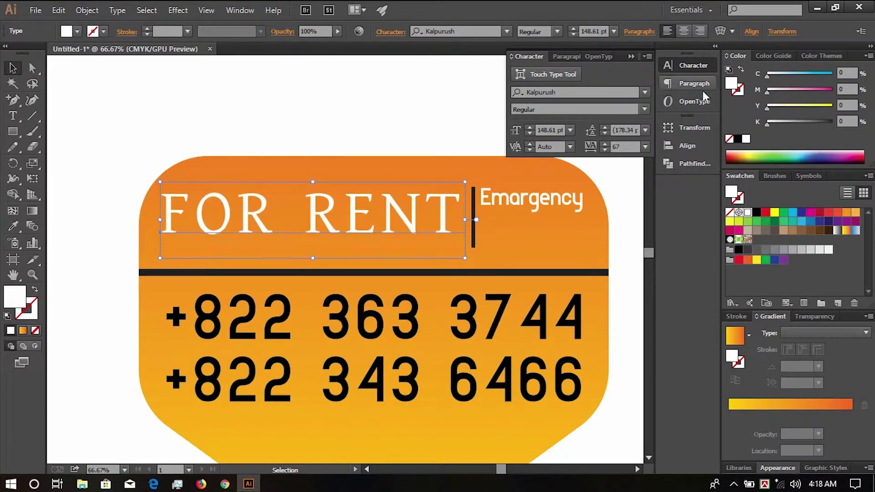
{"action": "left_click_drag", "start_coordinate": [731, 84], "coordinate": [739, 92]}
{"action": "left_click", "coordinate": [147, 28]}
{"action": "left_click", "coordinate": [147, 29]}
{"action": "left_click", "coordinate": [147, 28]}
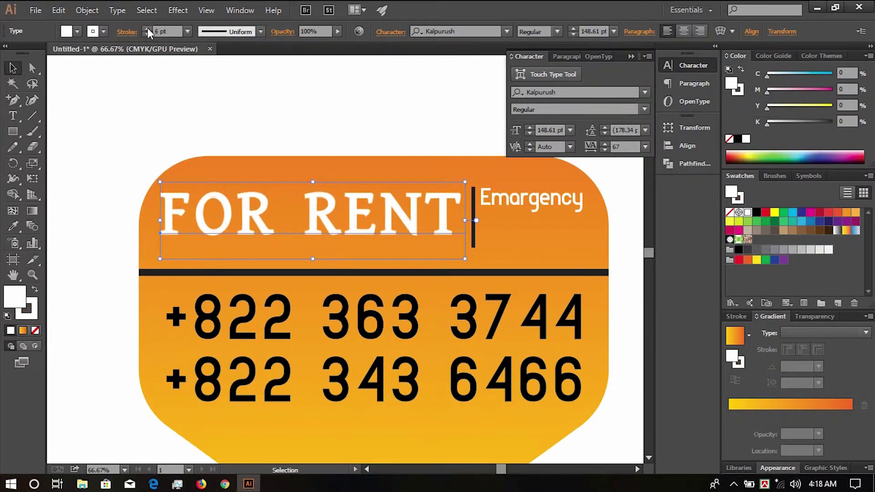
{"action": "left_click", "coordinate": [147, 28]}
{"action": "left_click", "coordinate": [147, 28]}
{"action": "left_click", "coordinate": [147, 28]}
- Zoom out to 50% and bring the small label beside FOR RENT into view
{"action": "key", "text": "ctrl+minus"}
{"action": "left_click", "coordinate": [396, 108]}
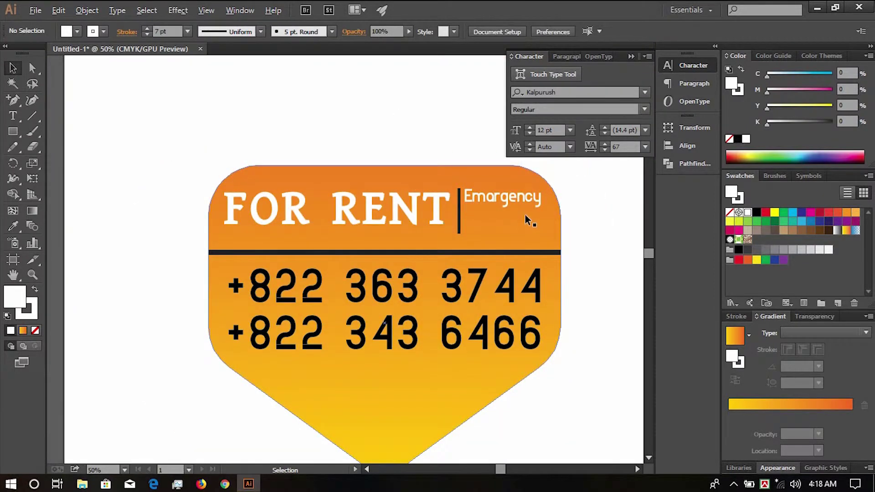
{"action": "left_click_drag", "start_coordinate": [508, 203], "coordinate": [431, 260]}
{"action": "scroll", "coordinate": [431, 197], "scroll_direction": "up", "scroll_amount": 2}
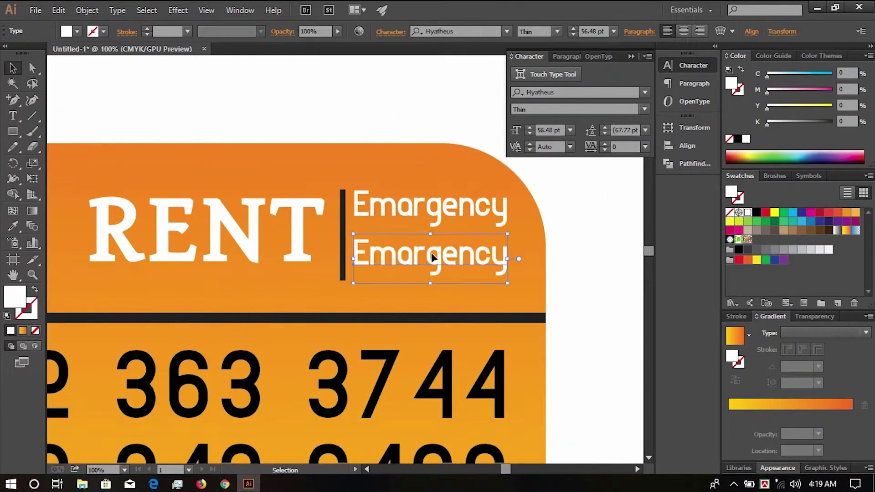
- Retype the copied Emergency text as CALL, enlarge it and move it up
{"action": "key", "text": "t"}
{"action": "double_click", "coordinate": [423, 254]}
{"action": "type", "text": "CALL"}
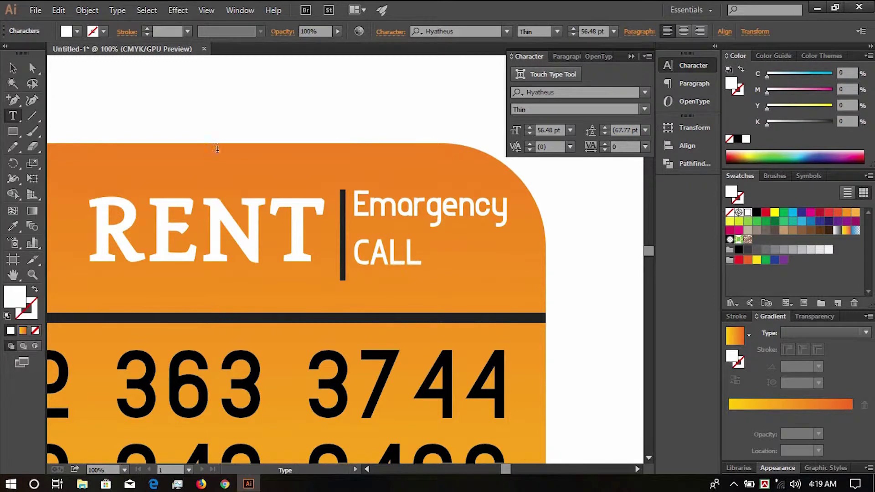
{"action": "left_click", "coordinate": [13, 69]}
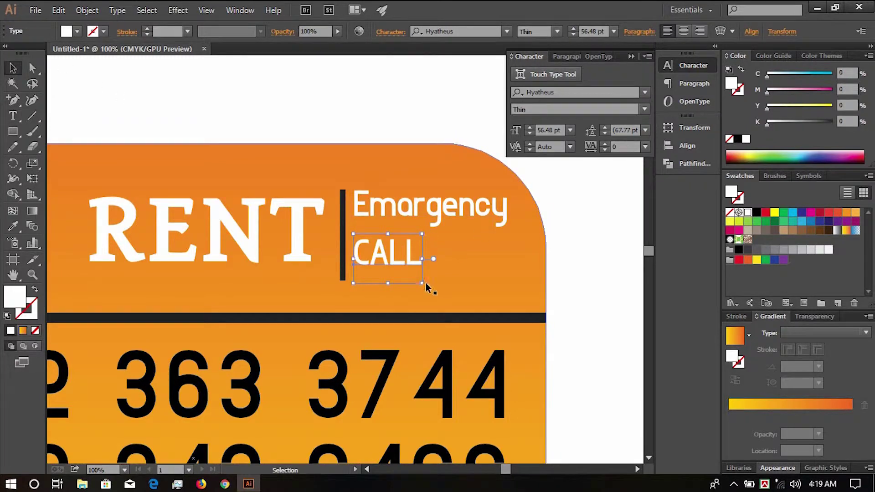
{"action": "left_click_drag", "start_coordinate": [425, 286], "coordinate": [470, 318]}
{"action": "left_click_drag", "start_coordinate": [399, 265], "coordinate": [399, 254]}
- Resize CALL to fit beside the divider and set its tracking to 140
{"action": "left_click", "coordinate": [470, 301]}
{"action": "left_click", "coordinate": [458, 283]}
{"action": "left_click_drag", "start_coordinate": [468, 298], "coordinate": [482, 308]}
{"action": "key", "text": "alt+Right"}
{"action": "key", "text": "alt+Right"}
{"action": "key", "text": "alt+Right"}
{"action": "key", "text": "alt+Right"}
{"action": "key", "text": "alt+Right"}
{"action": "key", "text": "alt+Right"}
{"action": "key", "text": "alt+Right"}
{"action": "key", "text": "alt+Right"}
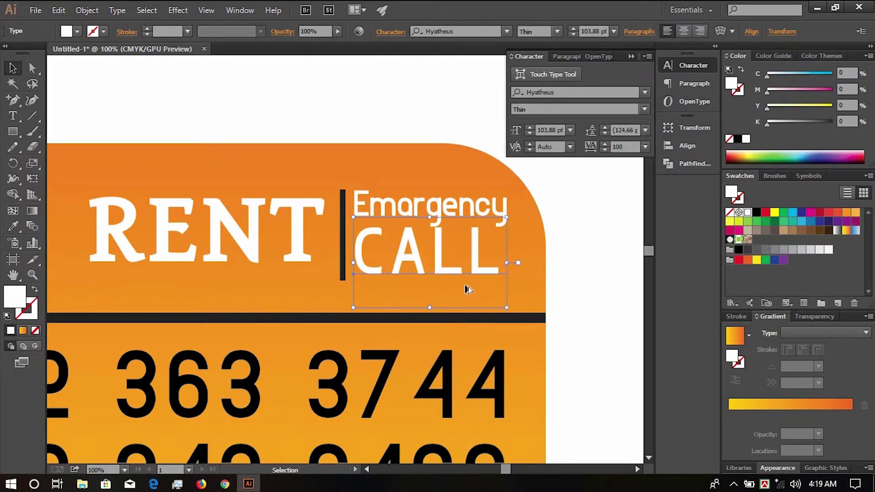
{"action": "key", "text": "alt+Left"}
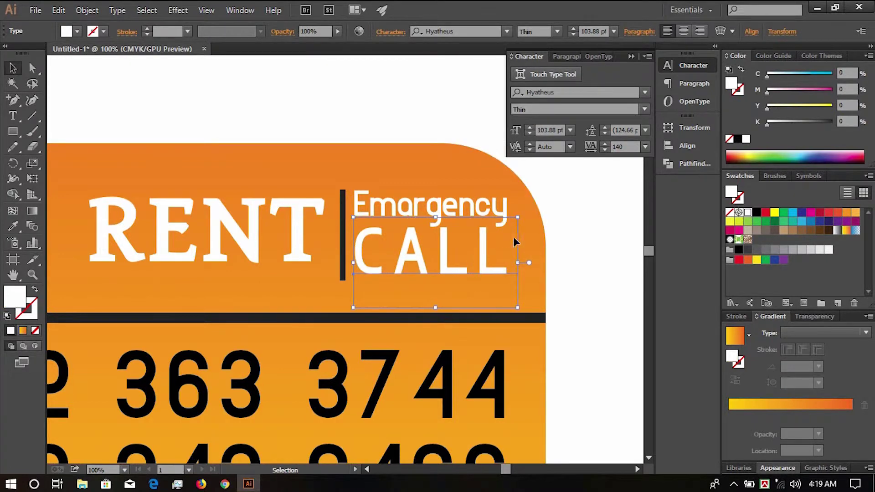
{"action": "left_click_drag", "start_coordinate": [515, 217], "coordinate": [513, 225]}
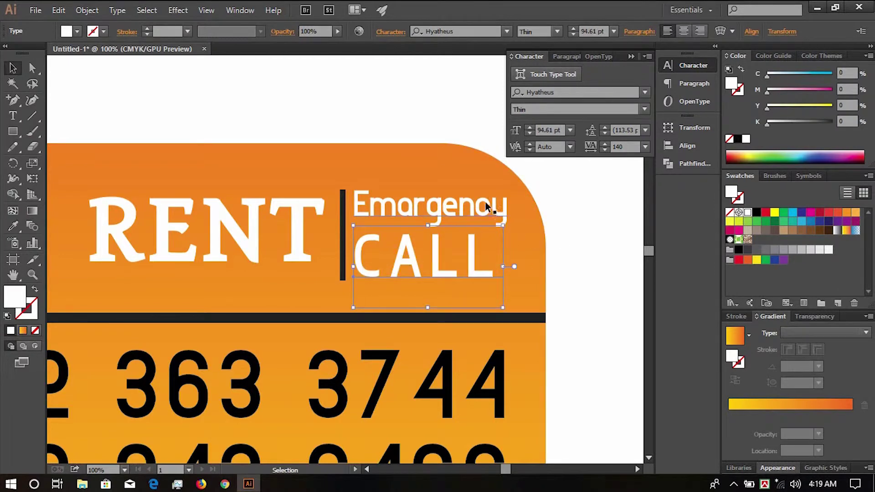
- Shrink the Emergency label to 46.11 pt, shift it right, and set tracking to 60
{"action": "left_click", "coordinate": [485, 201]}
{"action": "left_click_drag", "start_coordinate": [504, 185], "coordinate": [489, 192]}
{"action": "left_click_drag", "start_coordinate": [372, 211], "coordinate": [381, 213]}
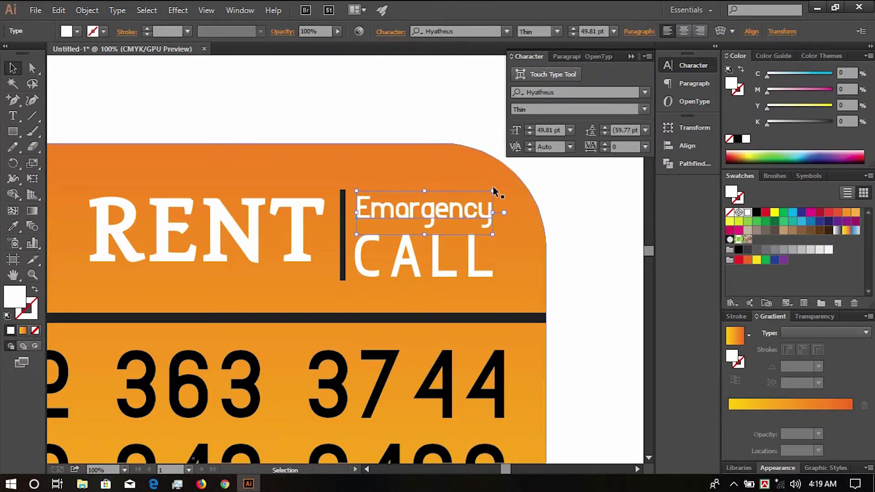
{"action": "left_click_drag", "start_coordinate": [493, 187], "coordinate": [483, 192]}
{"action": "key", "text": "alt+Right"}
{"action": "key", "text": "alt+Right"}
{"action": "key", "text": "alt+Right"}
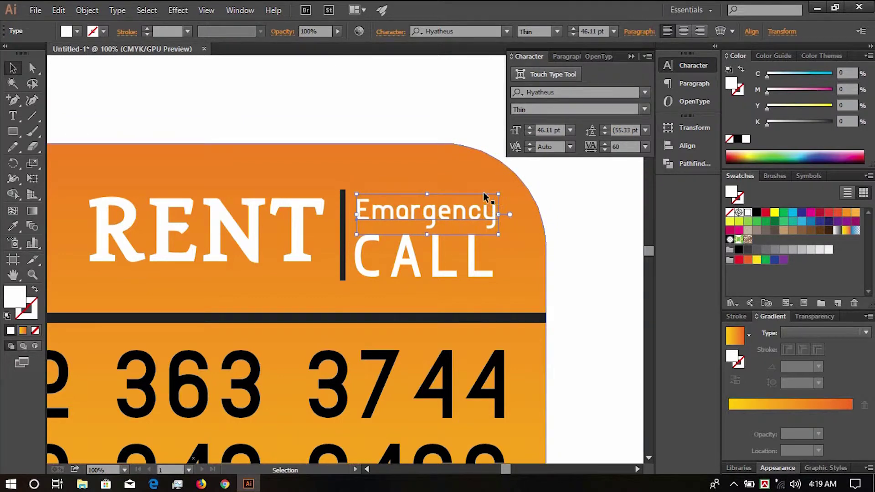
- Zoom out and centre the whole sign in view
{"action": "right_click", "coordinate": [481, 235]}
{"action": "left_click", "coordinate": [388, 139]}
{"action": "key", "text": "ctrl+minus"}
{"action": "key", "text": "ctrl+minus"}
{"action": "left_click_drag", "start_coordinate": [385, 287], "coordinate": [420, 222]}
{"action": "key", "text": "ctrl+plus"}
{"action": "key", "text": "ctrl+plus"}
{"action": "left_click_drag", "start_coordinate": [235, 111], "coordinate": [382, 250]}
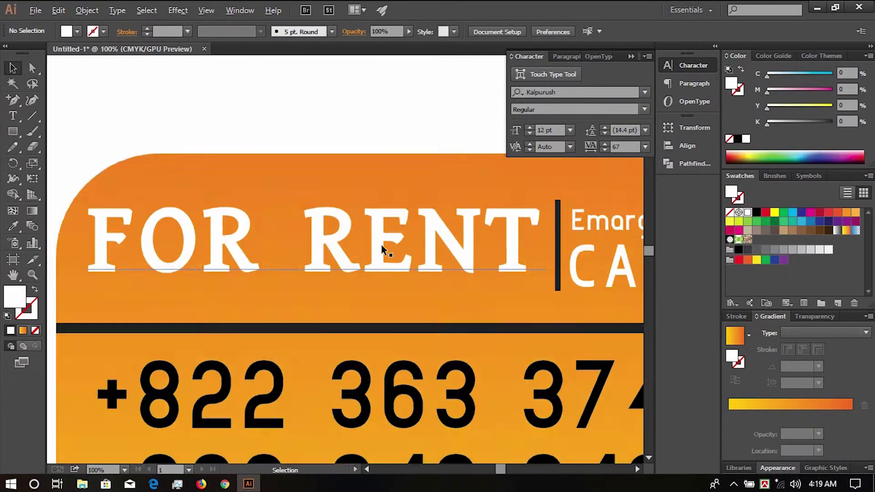
{"action": "key", "text": "ctrl+minus"}
{"action": "key", "text": "ctrl+minus"}
{"action": "left_click_drag", "start_coordinate": [288, 171], "coordinate": [361, 239]}
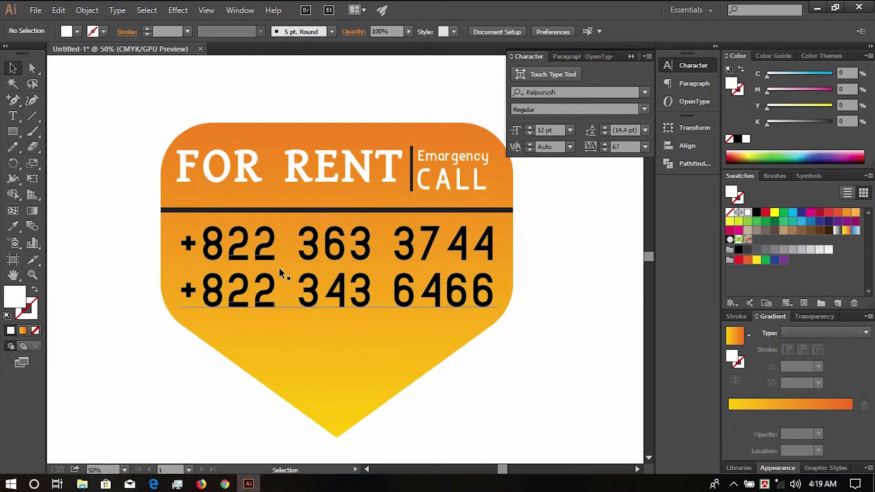
{"action": "left_click", "coordinate": [363, 271]}
- Redraw the sign's gradient so orange sits at the top
{"action": "key", "text": "g"}
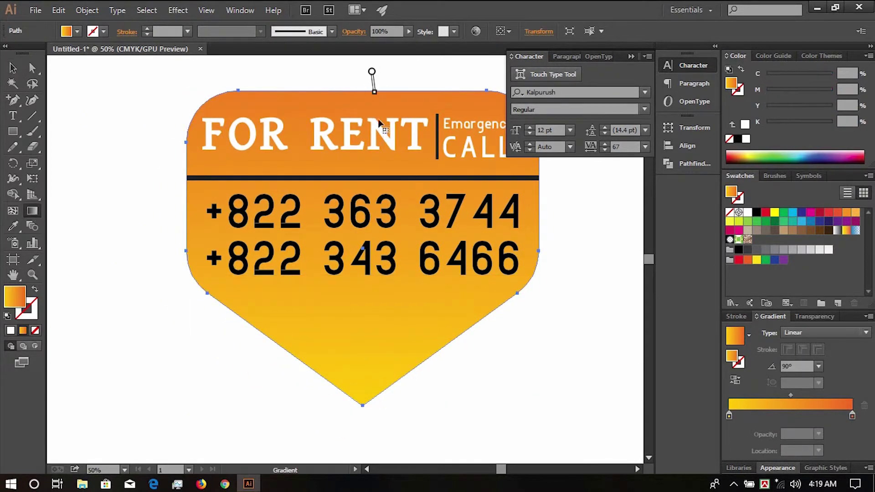
{"action": "mouse_move", "coordinate": [372, 73]}
{"action": "left_mouse_down"}
{"action": "mouse_move", "coordinate": [364, 403]}
{"action": "mouse_move", "coordinate": [362, 73]}
{"action": "left_mouse_up"}
{"action": "left_click_drag", "start_coordinate": [414, 348], "coordinate": [397, 224]}
{"action": "left_click", "coordinate": [13, 69]}
{"action": "left_click_drag", "start_coordinate": [379, 175], "coordinate": [389, 243]}
- Turn the FOR RENT fill and stroke bright yellow with the Color sliders
{"action": "left_click", "coordinate": [370, 197]}
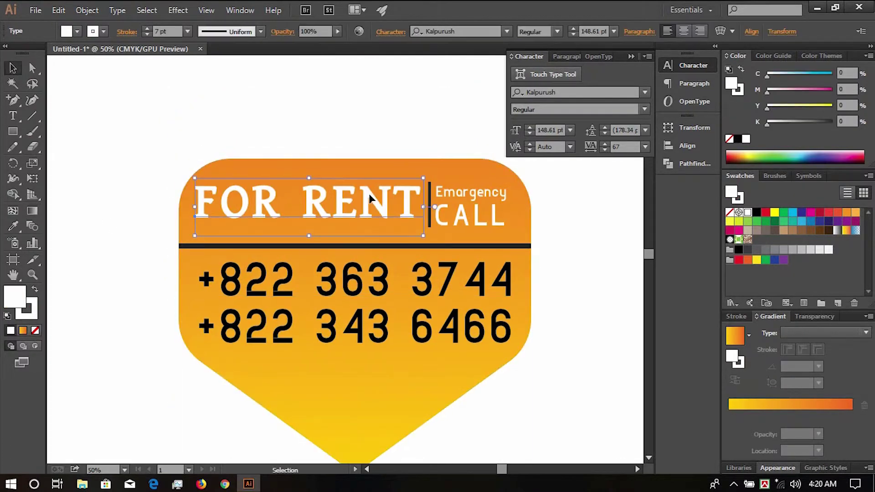
{"action": "left_click_drag", "start_coordinate": [774, 107], "coordinate": [832, 106]}
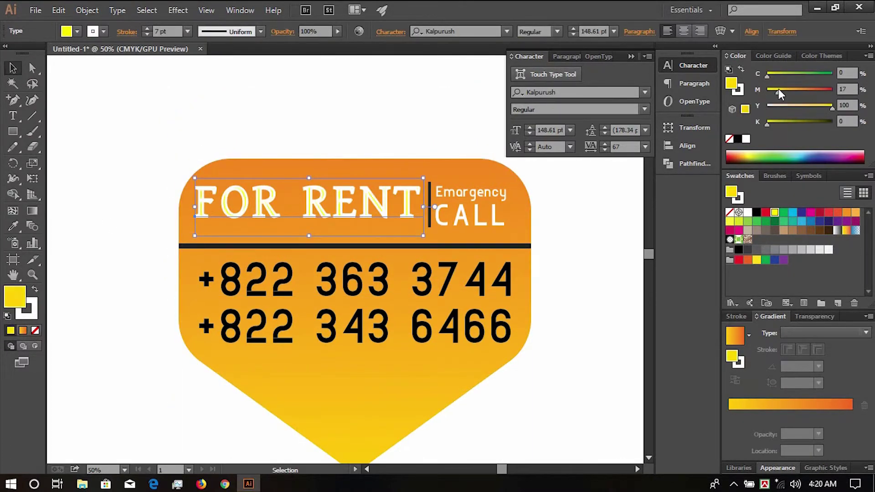
{"action": "left_click", "coordinate": [735, 89]}
{"action": "left_click", "coordinate": [744, 108]}
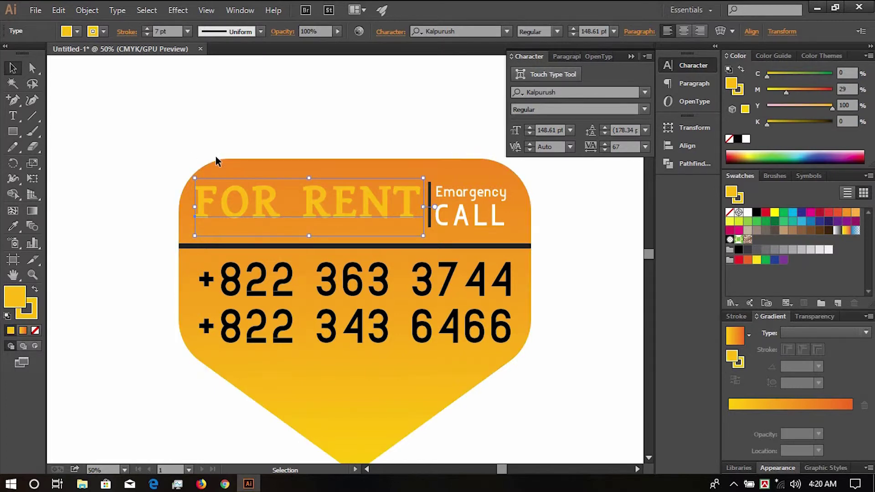
{"action": "left_click_drag", "start_coordinate": [775, 89], "coordinate": [770, 90]}
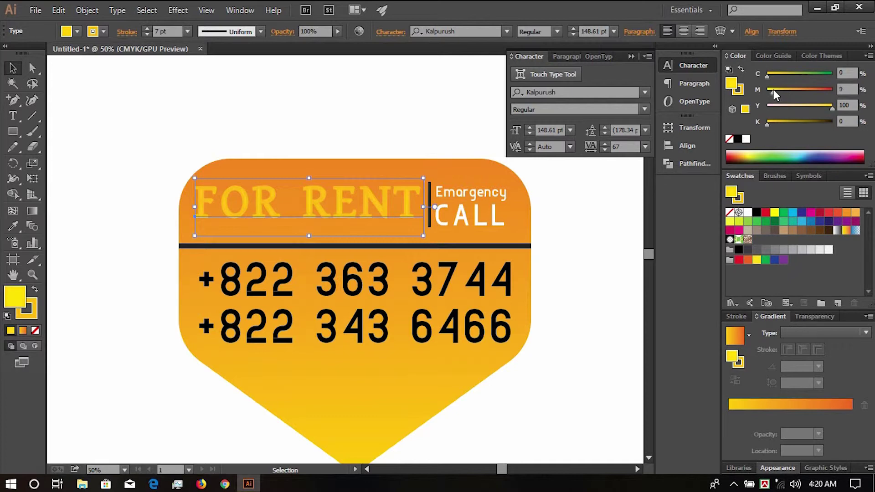
- Minimise Illustrator and open Test Design.ai from the Files folder
{"action": "left_click", "coordinate": [177, 10]}
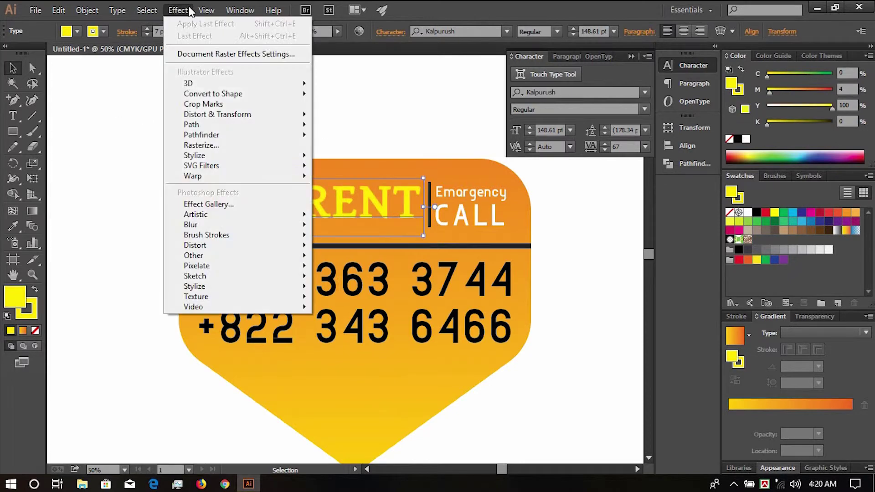
{"action": "left_click", "coordinate": [817, 8]}
{"action": "double_click", "coordinate": [215, 26]}
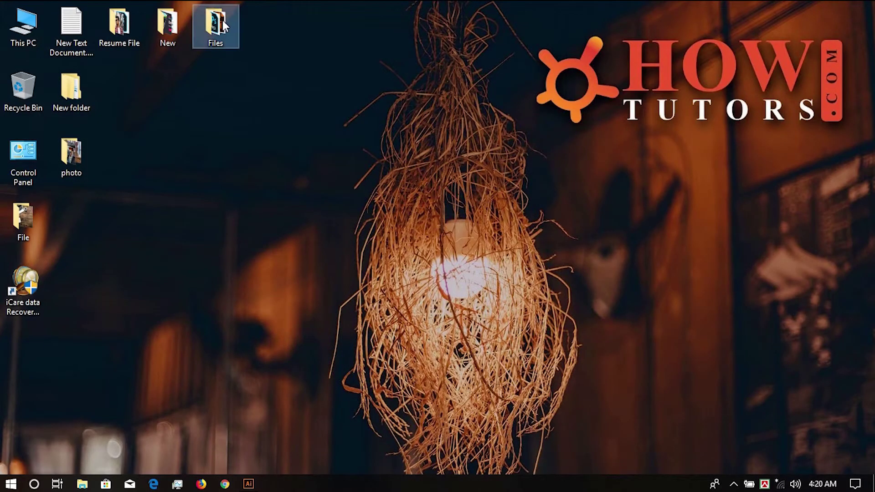
{"action": "double_click", "coordinate": [633, 166]}
- Bring the phone icon from Test Design.ai onto the sign, then close Test Design.ai
{"action": "left_click", "coordinate": [257, 236]}
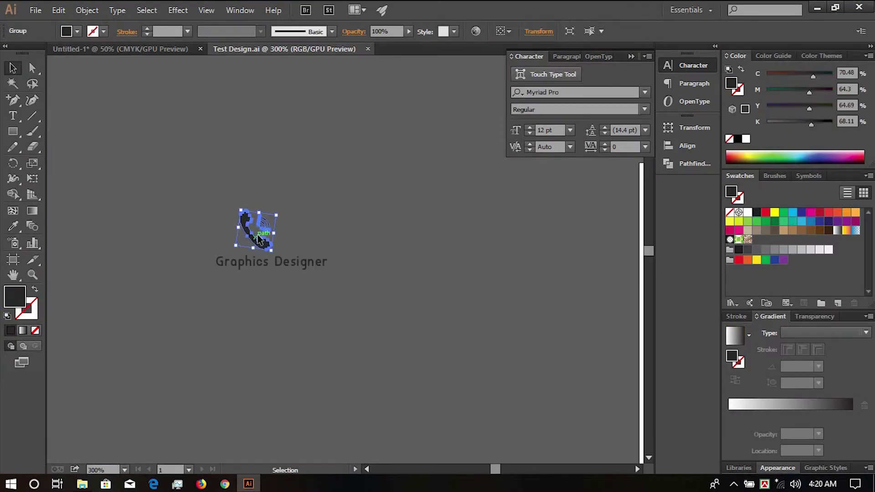
{"action": "left_click", "coordinate": [149, 50]}
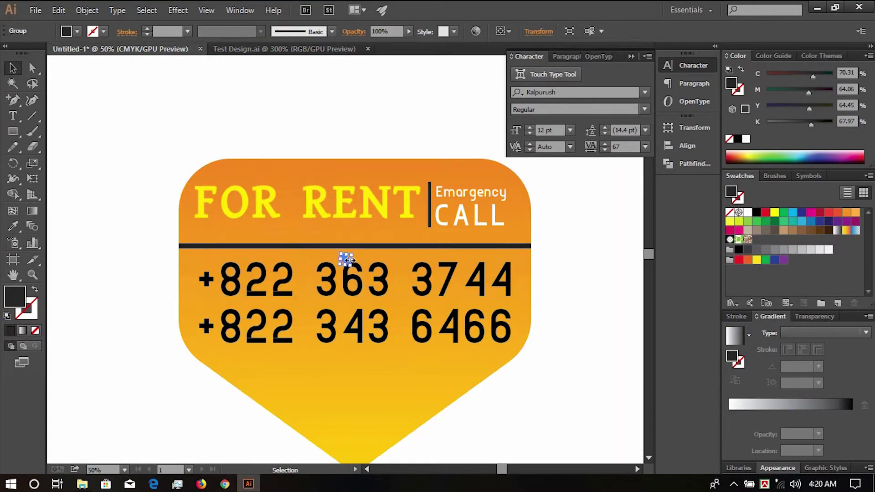
{"action": "left_click_drag", "start_coordinate": [349, 259], "coordinate": [402, 301]}
{"action": "left_click", "coordinate": [368, 48]}
- Scale and position the phone icon in the sign's lower point, below the numbers
{"action": "scroll", "coordinate": [342, 263], "scroll_direction": "up", "scroll_amount": 2}
{"action": "scroll", "coordinate": [413, 264], "scroll_direction": "down", "scroll_amount": 2}
{"action": "left_click_drag", "start_coordinate": [392, 200], "coordinate": [398, 266]}
{"action": "left_click", "coordinate": [478, 348]}
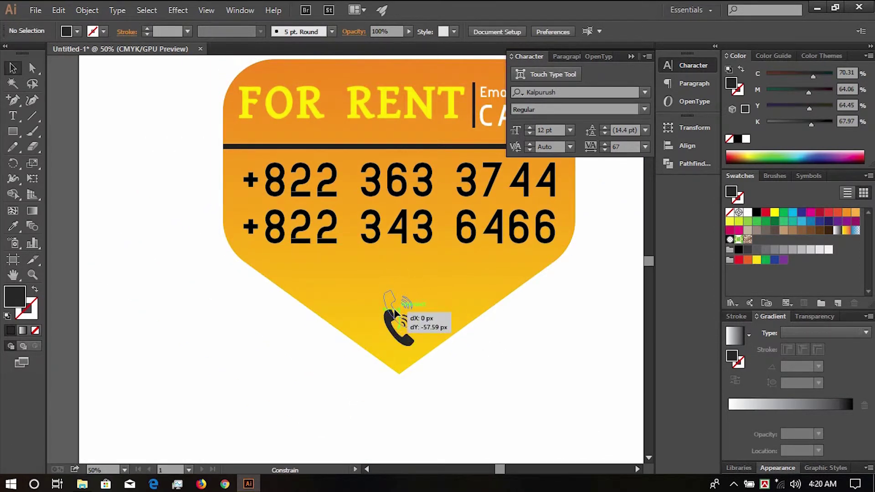
{"action": "left_click_drag", "start_coordinate": [394, 309], "coordinate": [426, 342]}
{"action": "left_click", "coordinate": [490, 326]}
{"action": "left_click_drag", "start_coordinate": [496, 257], "coordinate": [469, 326]}
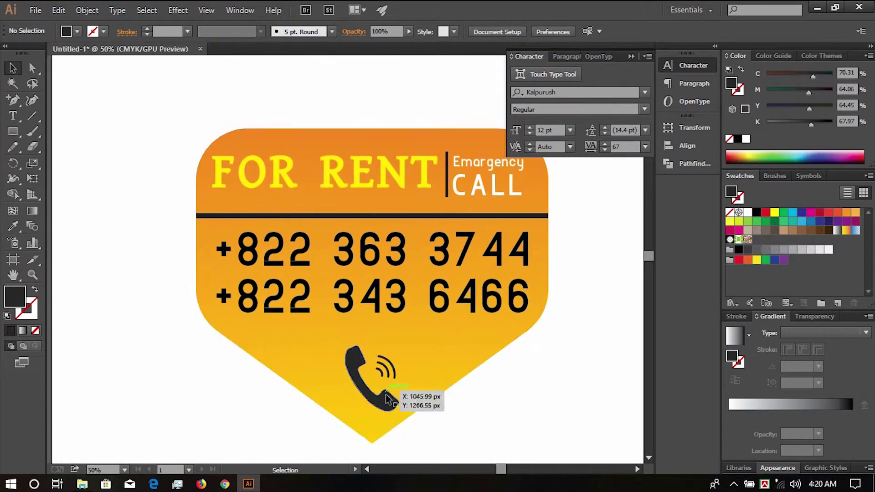
{"action": "left_click", "coordinate": [385, 399]}
{"action": "left_click_drag", "start_coordinate": [399, 412], "coordinate": [393, 404]}
- Draw a dark circle to the left of the sign
{"action": "left_click", "coordinate": [437, 406]}
{"action": "left_click_drag", "start_coordinate": [388, 378], "coordinate": [389, 307]}
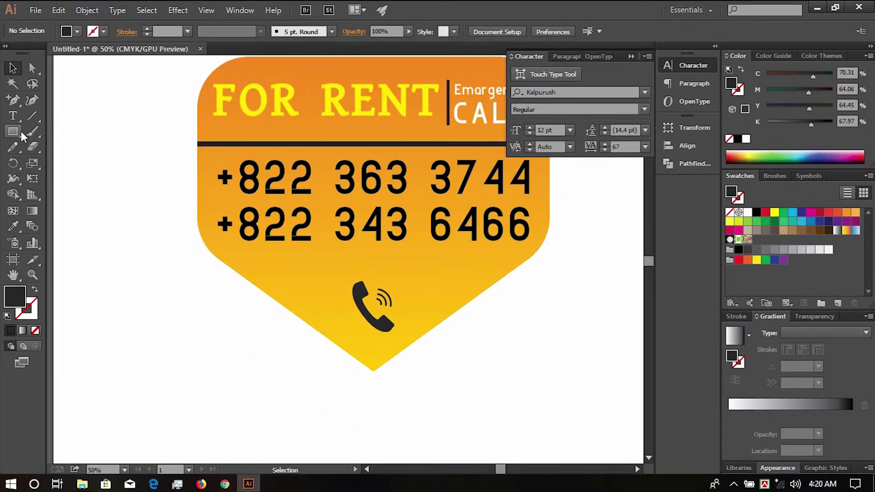
{"action": "left_click_drag", "start_coordinate": [22, 135], "coordinate": [46, 162]}
{"action": "left_click_drag", "start_coordinate": [143, 270], "coordinate": [203, 330]}
- Make the circle an unfilled outline and centre it on the phone icon
{"action": "key", "text": "v"}
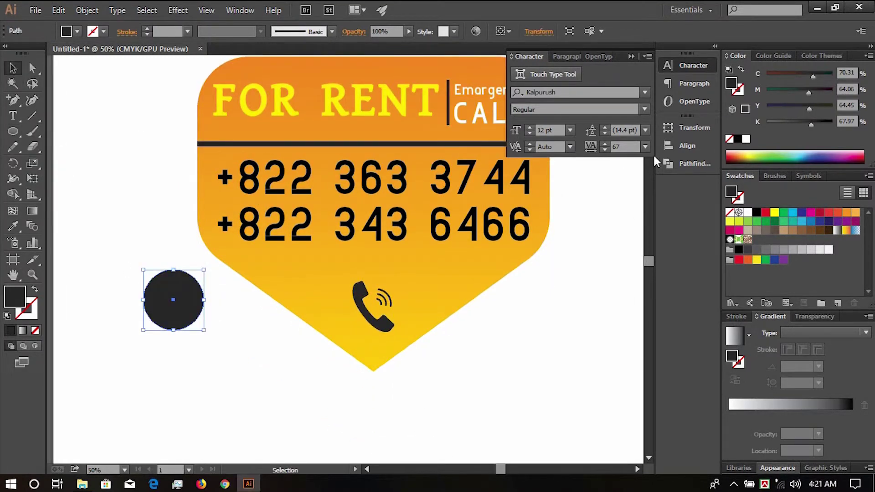
{"action": "key", "text": "shift+x"}
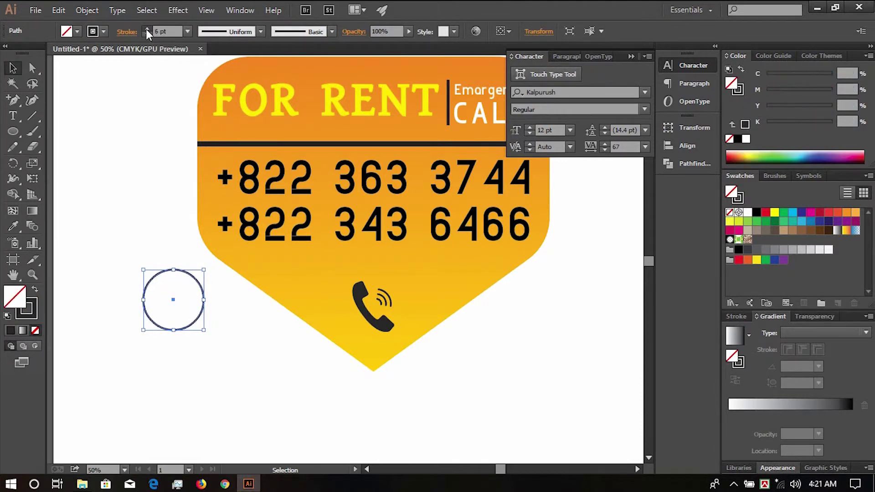
{"action": "left_click_drag", "start_coordinate": [398, 312], "coordinate": [402, 318]}
{"action": "left_click", "coordinate": [388, 323], "text": "shift"}
{"action": "left_click", "coordinate": [687, 145]}
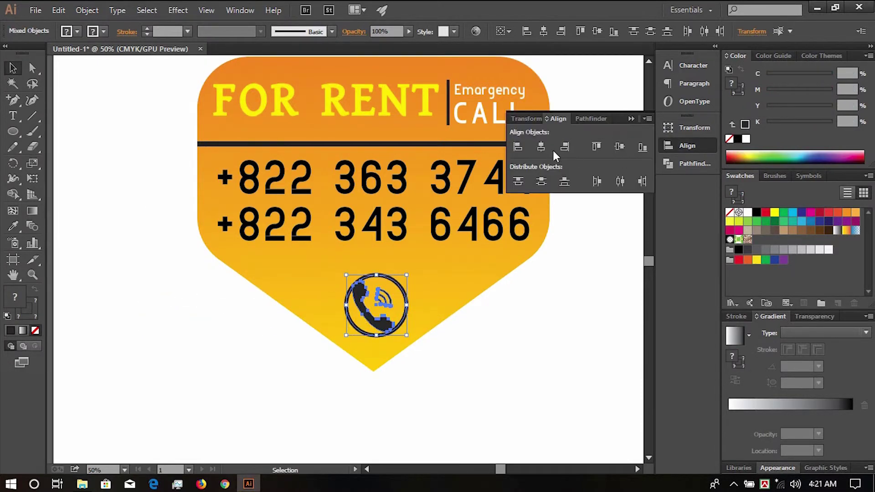
{"action": "left_click", "coordinate": [541, 146]}
{"action": "left_click", "coordinate": [619, 146]}
{"action": "left_click", "coordinate": [443, 345]}
- Enlarge the ring so it surrounds the phone icon
{"action": "left_click", "coordinate": [402, 320]}
{"action": "left_click_drag", "start_coordinate": [405, 336], "coordinate": [411, 342]}
{"action": "scroll", "coordinate": [391, 302], "scroll_direction": "up", "scroll_amount": 1}
{"action": "left_click_drag", "start_coordinate": [462, 303], "coordinate": [463, 342]}
{"action": "left_click", "coordinate": [493, 370]}
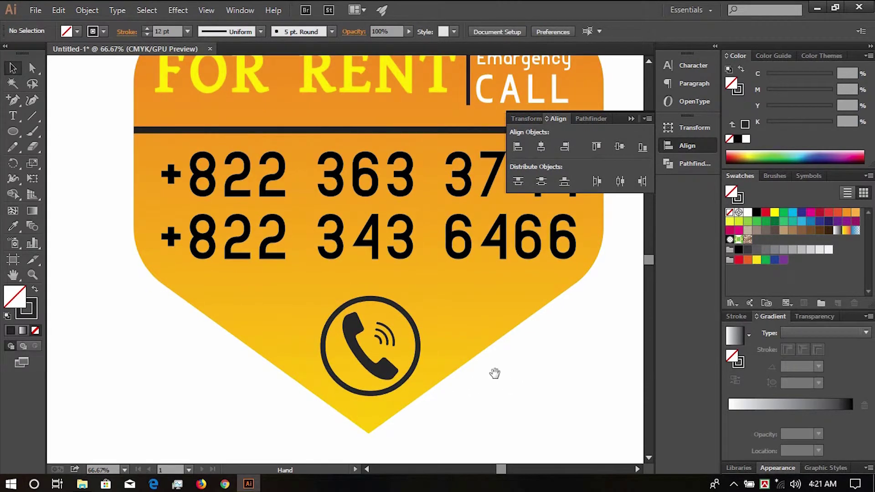
{"action": "left_click_drag", "start_coordinate": [493, 371], "coordinate": [492, 361]}
- Convert the ring's stroke into a filled shape with Object > Expand
{"action": "left_click", "coordinate": [416, 351]}
{"action": "left_click", "coordinate": [86, 10]}
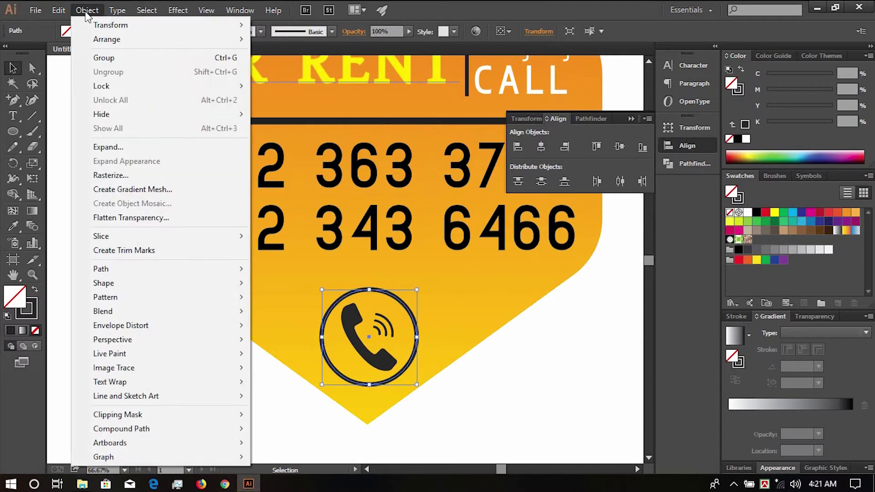
{"action": "left_click", "coordinate": [120, 152]}
{"action": "left_click", "coordinate": [416, 329]}
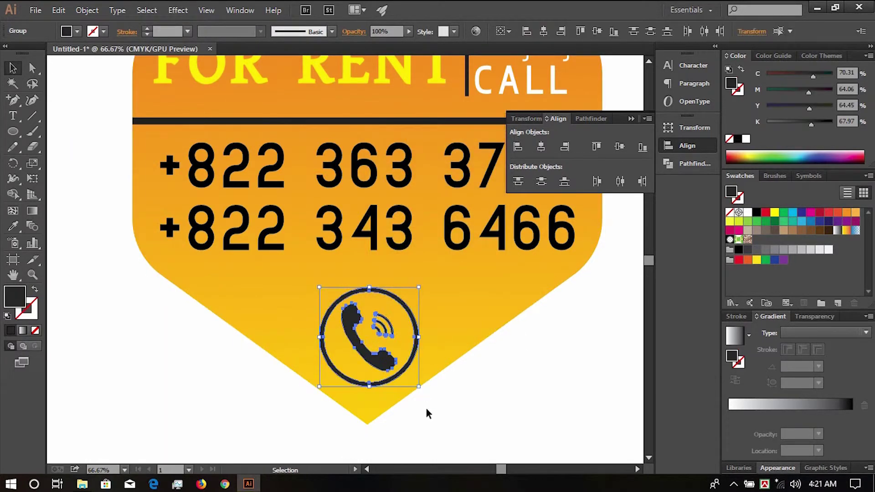
- Shrink the ringed phone icon to about 124 px and centre it near the badge's bottom point
{"action": "left_click_drag", "start_coordinate": [418, 387], "coordinate": [395, 363]}
{"action": "left_click_drag", "start_coordinate": [362, 336], "coordinate": [376, 378]}
{"action": "left_click", "coordinate": [365, 351], "text": "shift"}
{"action": "left_click", "coordinate": [475, 347]}
{"action": "scroll", "coordinate": [475, 347], "scroll_direction": "down", "scroll_amount": 3}
{"action": "scroll", "coordinate": [483, 319], "scroll_direction": "up", "scroll_amount": 4}
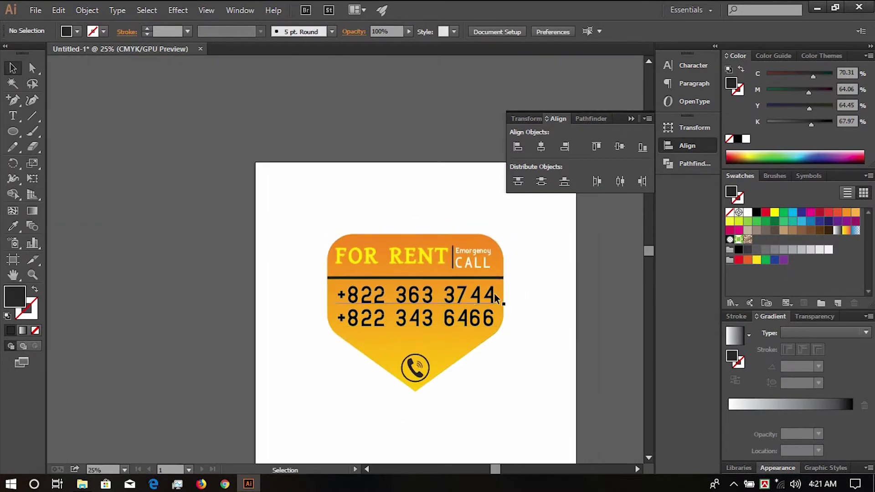
- Give FOR RENT a Multiply drop shadow: 75% opacity, 7 px offsets, 7 px blur
{"action": "left_click", "coordinate": [412, 236]}
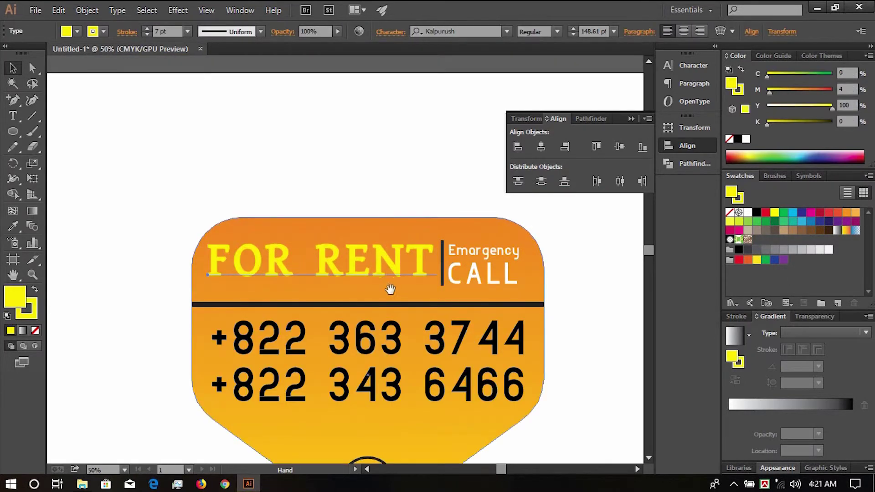
{"action": "left_click_drag", "start_coordinate": [396, 311], "coordinate": [327, 203]}
{"action": "left_click", "coordinate": [208, 3]}
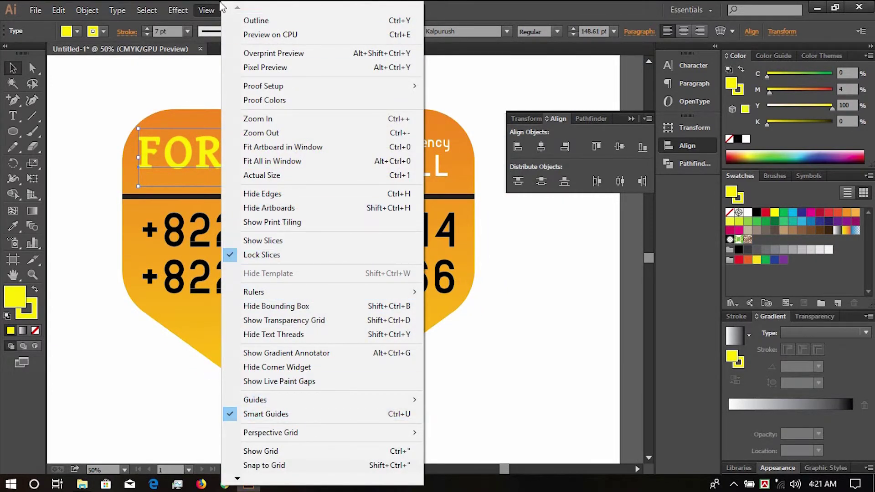
{"action": "left_click", "coordinate": [177, 10]}
{"action": "mouse_move", "coordinate": [205, 155]}
{"action": "left_click", "coordinate": [355, 157]}
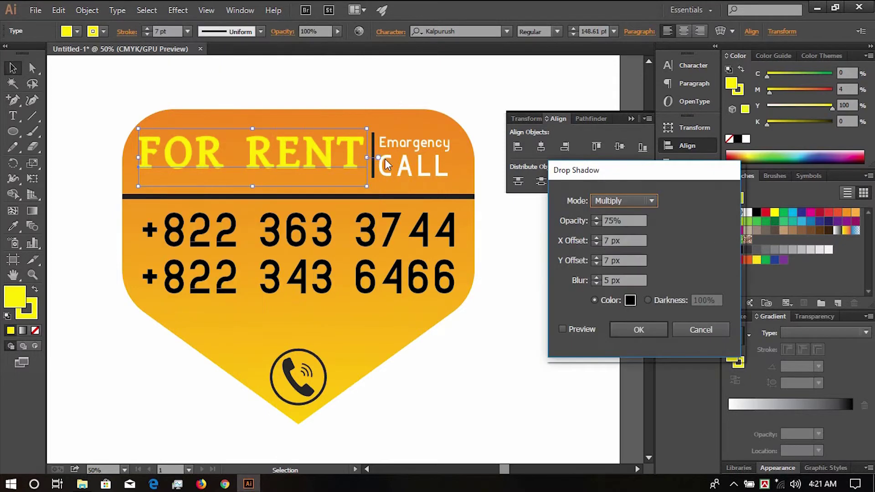
{"action": "left_click", "coordinate": [563, 328]}
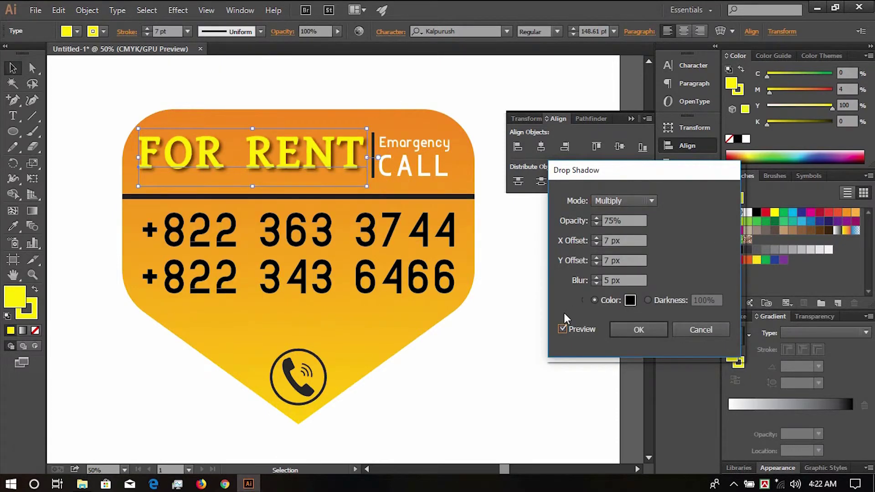
{"action": "left_click", "coordinate": [597, 279]}
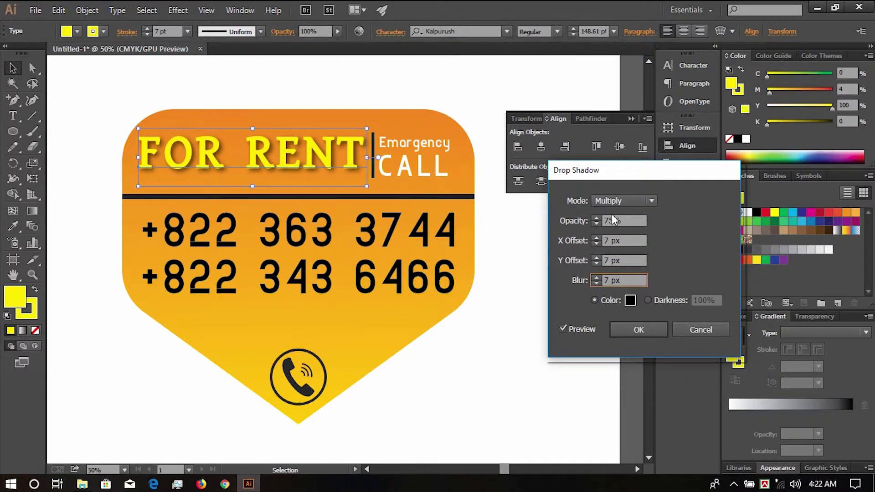
{"action": "left_click", "coordinate": [634, 325]}
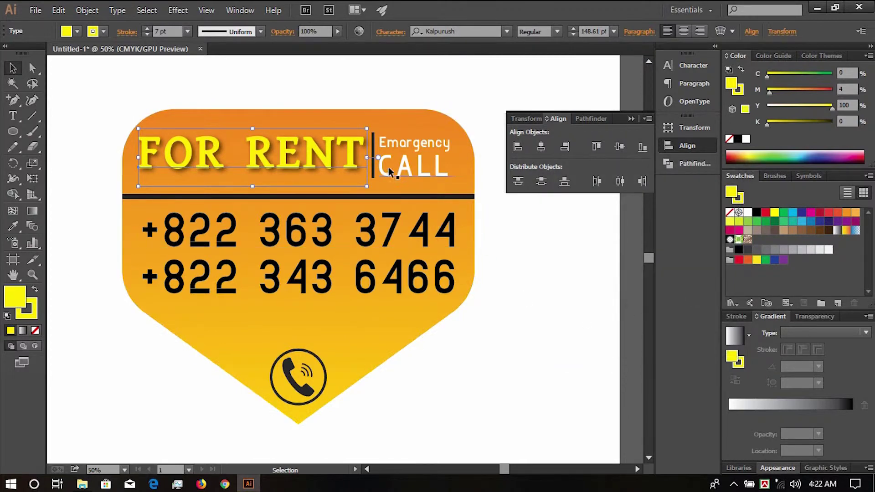
{"action": "left_click", "coordinate": [373, 142]}
{"action": "left_click", "coordinate": [178, 10]}
- Apply the same drop shadow to the vertical bar beside CALL
{"action": "left_click", "coordinate": [187, 25]}
{"action": "scroll", "coordinate": [392, 120], "scroll_direction": "up", "scroll_amount": 3}
{"action": "left_click", "coordinate": [399, 79]}
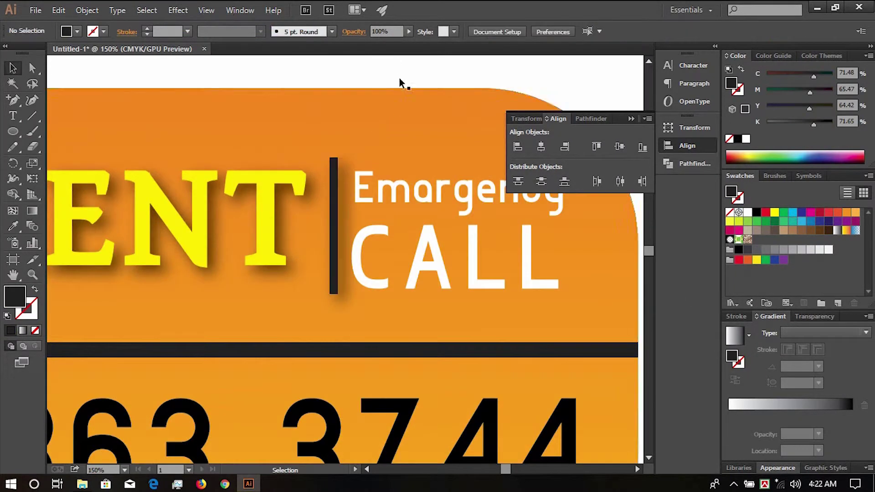
{"action": "scroll", "coordinate": [421, 134], "scroll_direction": "down", "scroll_amount": 4}
{"action": "left_click_drag", "start_coordinate": [480, 223], "coordinate": [458, 230]}
{"action": "scroll", "coordinate": [413, 131], "scroll_direction": "up", "scroll_amount": 1}
- Eyedrop the divider's dark grey fill onto CALL and both phone numbers
{"action": "left_click", "coordinate": [422, 189]}
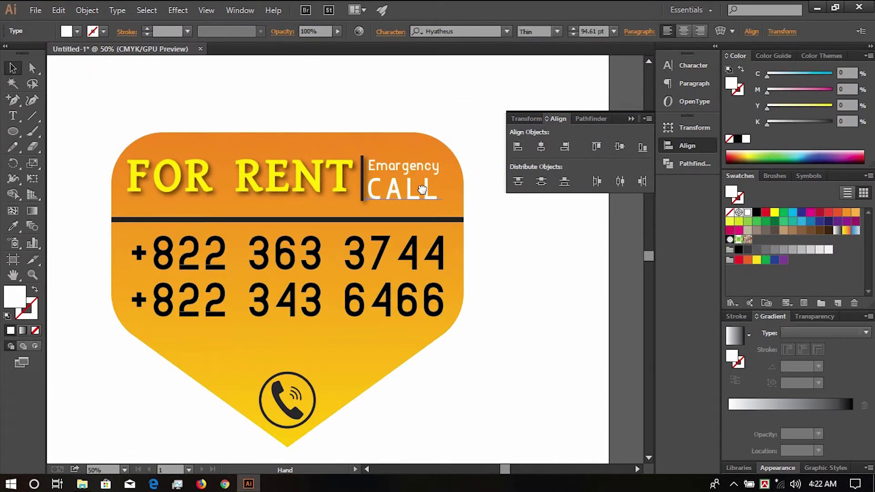
{"action": "left_click_drag", "start_coordinate": [423, 190], "coordinate": [383, 209]}
{"action": "key", "text": "i"}
{"action": "left_click", "coordinate": [110, 237]}
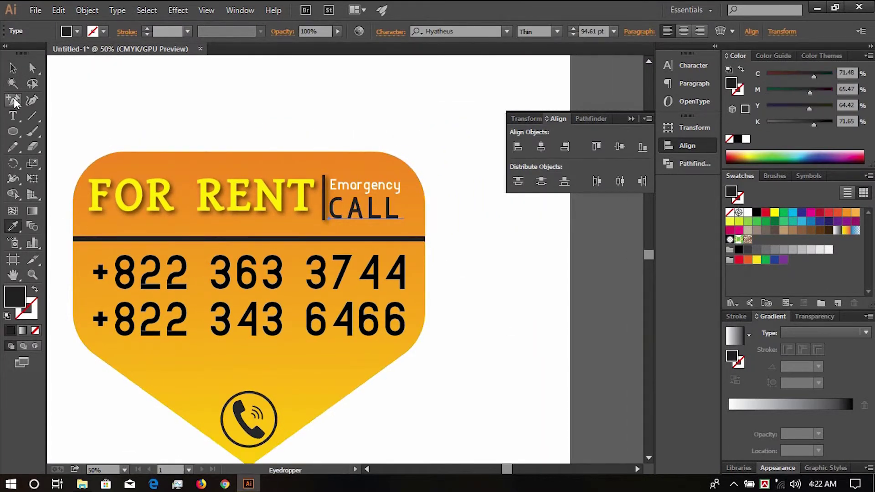
{"action": "left_click", "coordinate": [162, 286], "text": "ctrl"}
{"action": "left_click", "coordinate": [129, 239]}
{"action": "left_click", "coordinate": [157, 315], "text": "ctrl"}
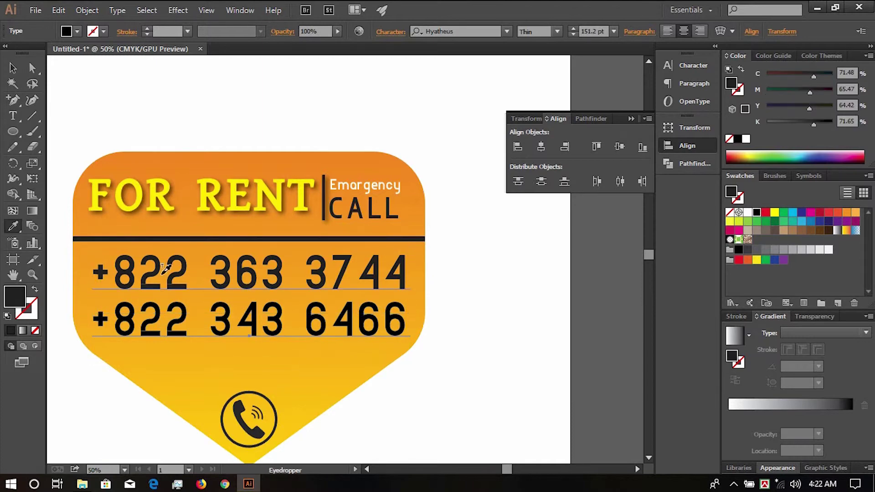
{"action": "left_click", "coordinate": [164, 272]}
{"action": "left_click", "coordinate": [14, 69]}
{"action": "left_click", "coordinate": [91, 121]}
- Try sampling a colour onto the phone icon, undo the white result, and view the whole sign
{"action": "left_click_drag", "start_coordinate": [192, 296], "coordinate": [275, 224]}
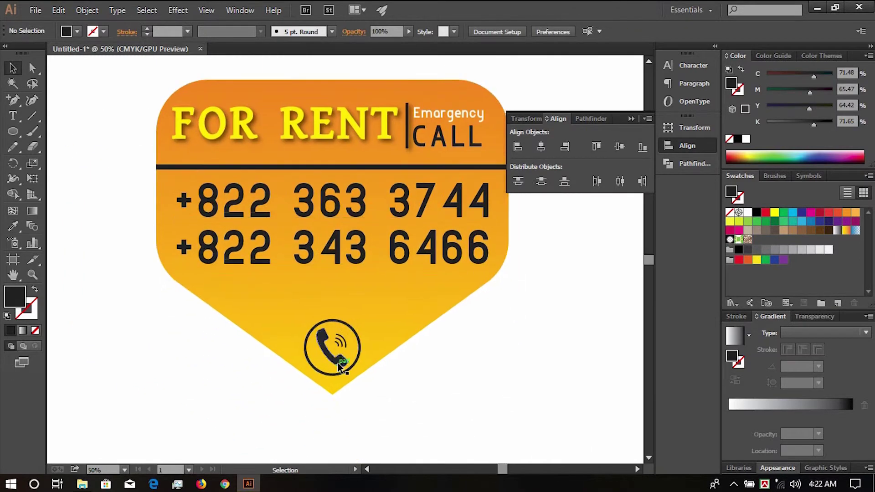
{"action": "left_click", "coordinate": [338, 363]}
{"action": "key", "text": "i"}
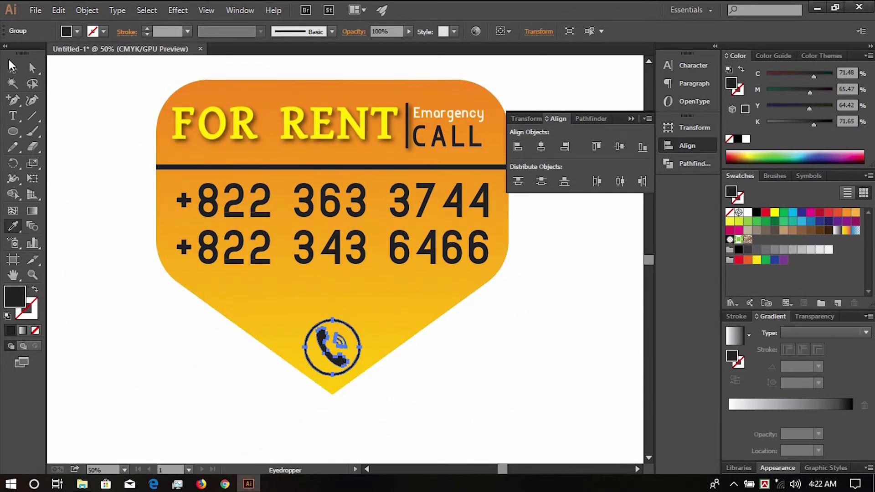
{"action": "left_click", "coordinate": [184, 316]}
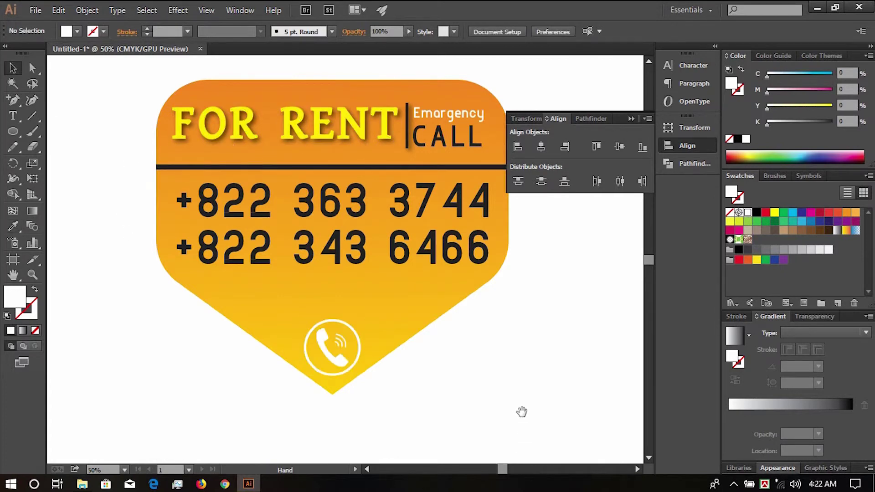
{"action": "key", "text": "ctrl+z"}
{"action": "left_click", "coordinate": [484, 399]}
{"action": "key", "text": "ctrl+minus"}
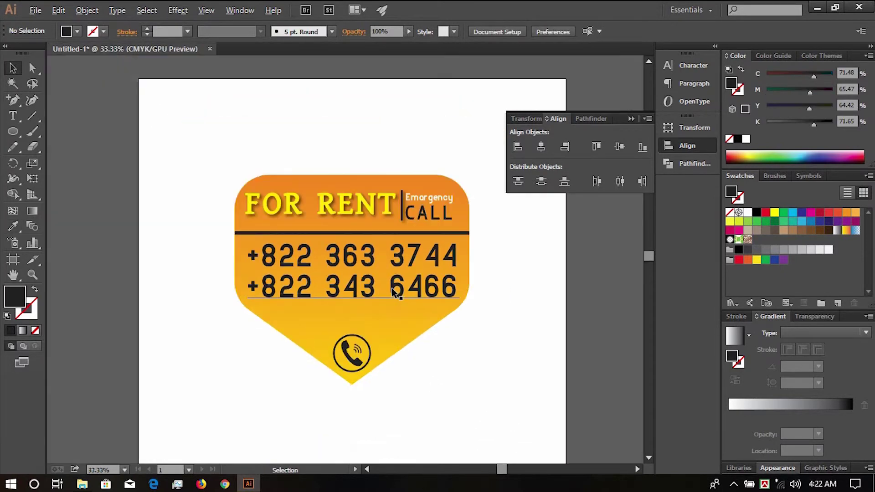
{"action": "left_click_drag", "start_coordinate": [363, 215], "coordinate": [389, 220]}
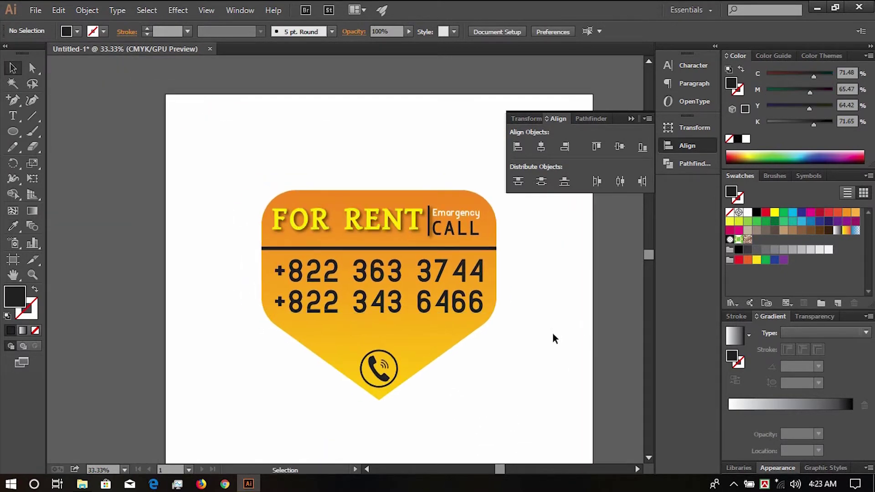
{"action": "left_click", "coordinate": [493, 220]}
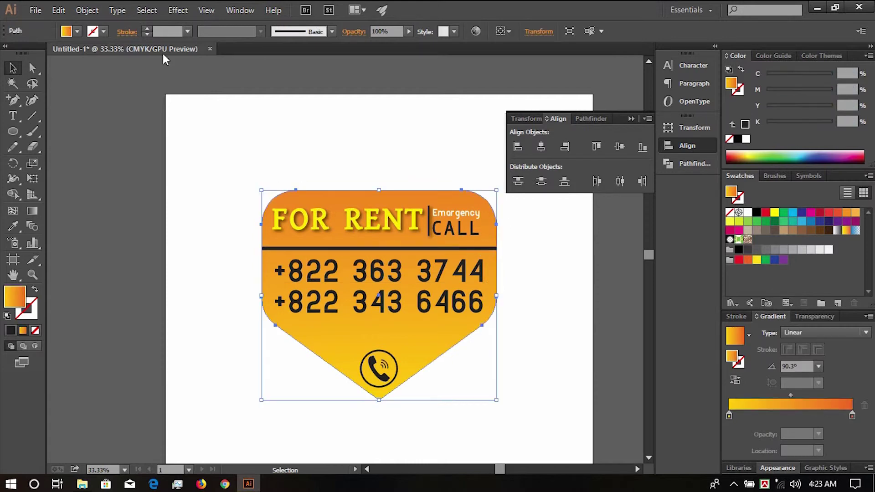
- Give the orange badge a thin black outline
{"action": "left_click", "coordinate": [741, 90]}
{"action": "left_click", "coordinate": [736, 138]}
{"action": "left_click", "coordinate": [494, 122]}
{"action": "scroll", "coordinate": [502, 203], "scroll_direction": "up", "scroll_amount": 5}
{"action": "scroll", "coordinate": [501, 204], "scroll_direction": "down", "scroll_amount": 4}
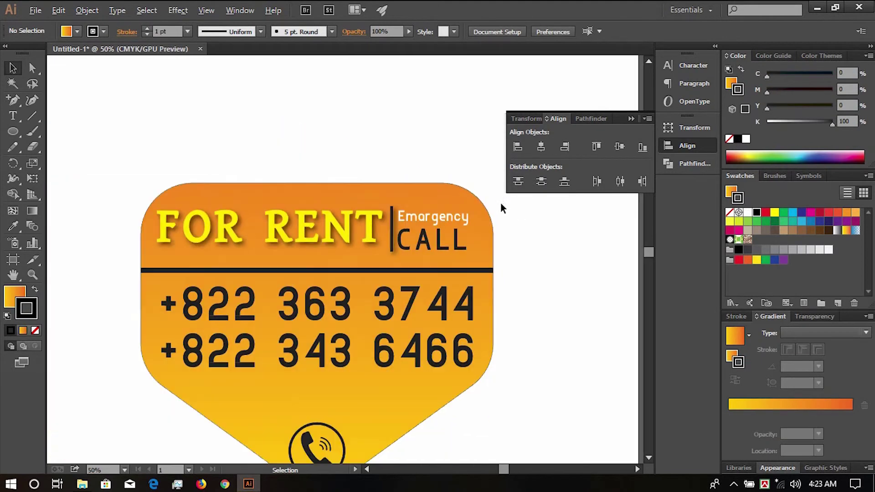
{"action": "scroll", "coordinate": [500, 207], "scroll_direction": "up", "scroll_amount": 4}
{"action": "scroll", "coordinate": [475, 209], "scroll_direction": "down", "scroll_amount": 6}
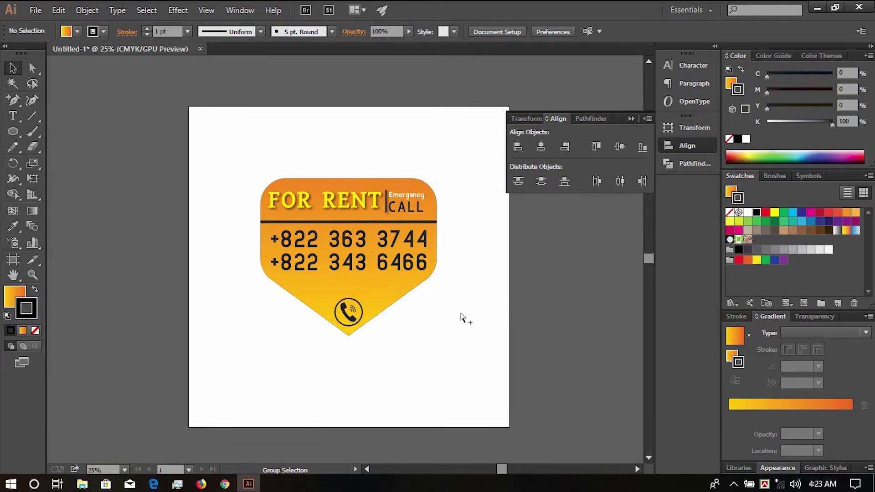
- Group all the badge artwork, then Expand Appearance and Expand it into plain shapes
{"action": "left_click_drag", "start_coordinate": [215, 142], "coordinate": [462, 364]}
{"action": "key", "text": "ctrl+g"}
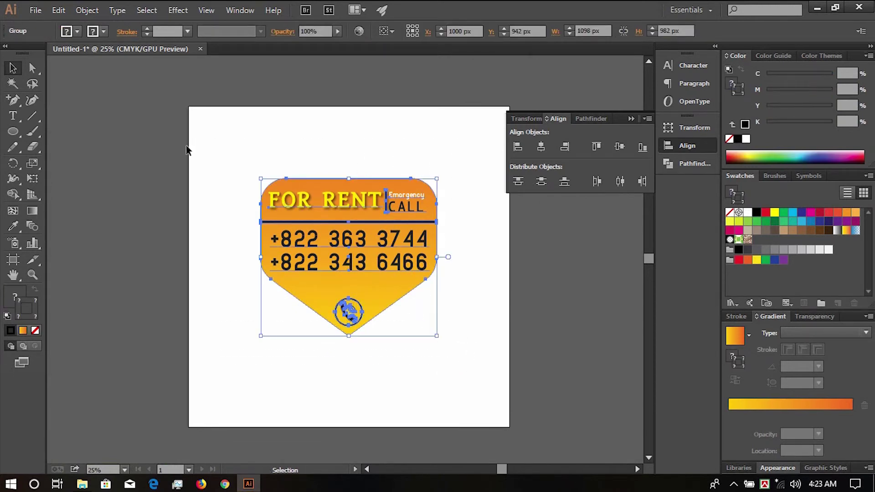
{"action": "left_click", "coordinate": [92, 8]}
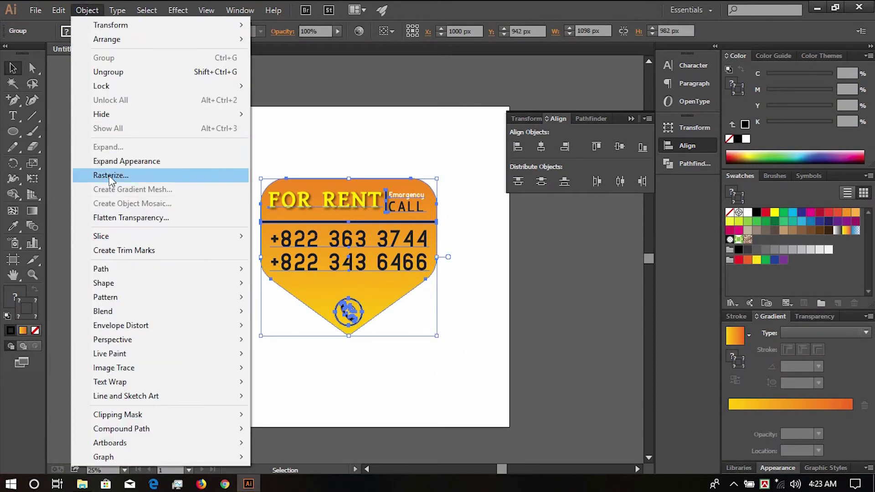
{"action": "left_click", "coordinate": [113, 162]}
{"action": "left_click", "coordinate": [89, 9]}
{"action": "left_click", "coordinate": [101, 147]}
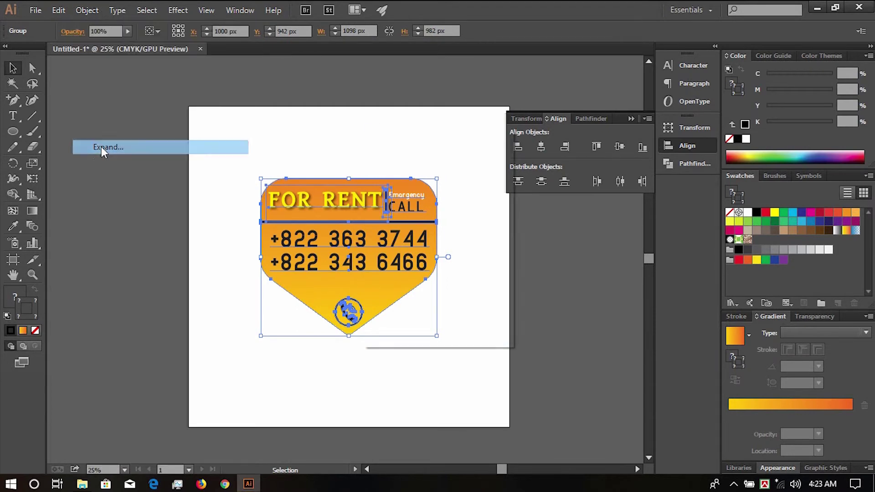
{"action": "left_click", "coordinate": [401, 314]}
- Start a new text line below the badge with the Type tool
{"action": "left_click", "coordinate": [463, 308]}
{"action": "key", "text": "space"}
{"action": "left_click_drag", "start_coordinate": [396, 259], "coordinate": [392, 232]}
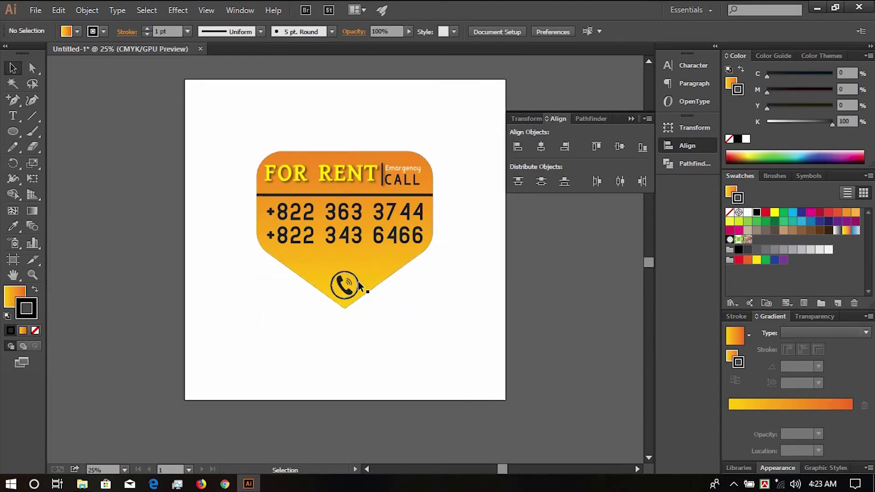
{"action": "left_click", "coordinate": [359, 281]}
{"action": "left_click", "coordinate": [424, 329]}
{"action": "left_click", "coordinate": [13, 116]}
{"action": "left_click", "coordinate": [289, 355]}
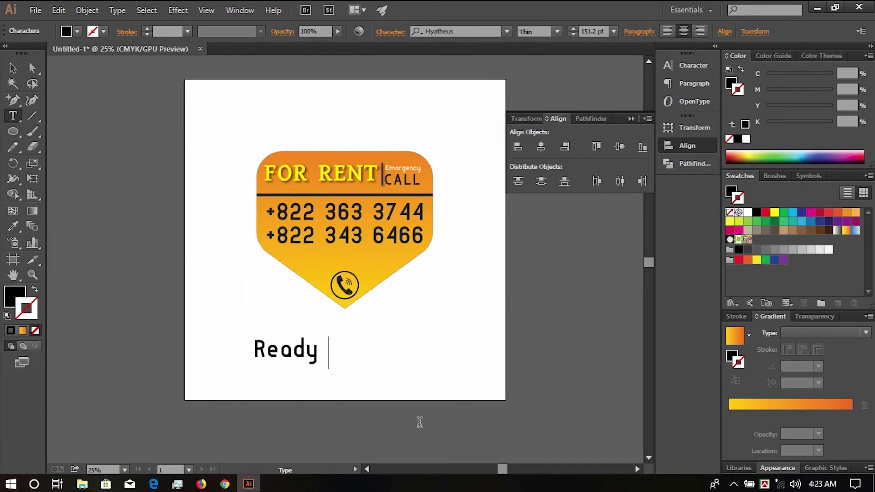
- Type 'Ready For Print' and set it in Myriad Pro Bold
{"action": "type", "text": "Ready For Print"}
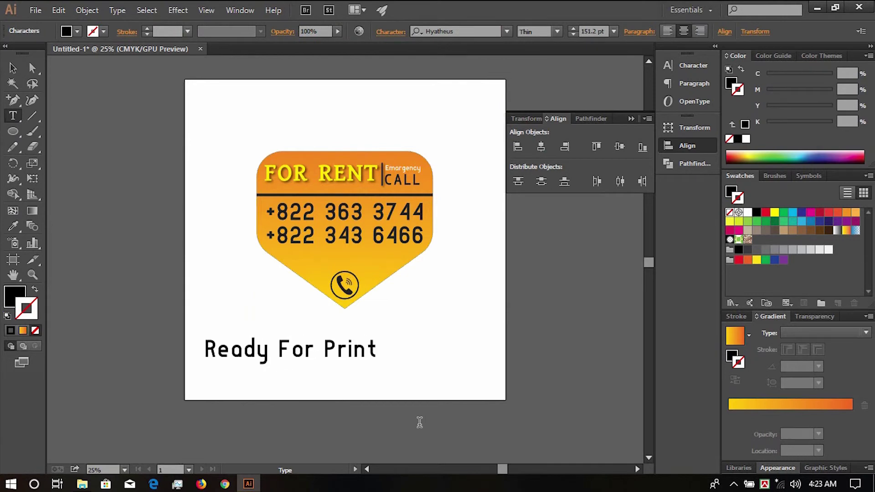
{"action": "left_click", "coordinate": [11, 67]}
{"action": "left_click", "coordinate": [691, 65]}
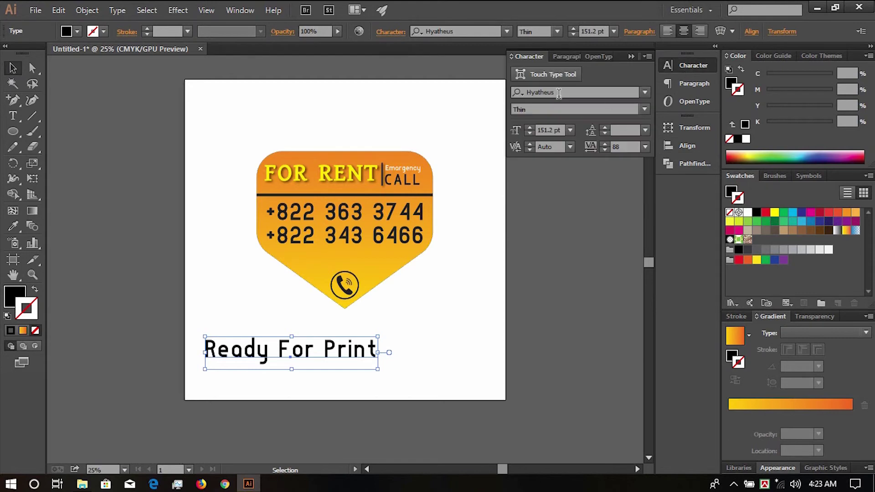
{"action": "type", "text": "my"}
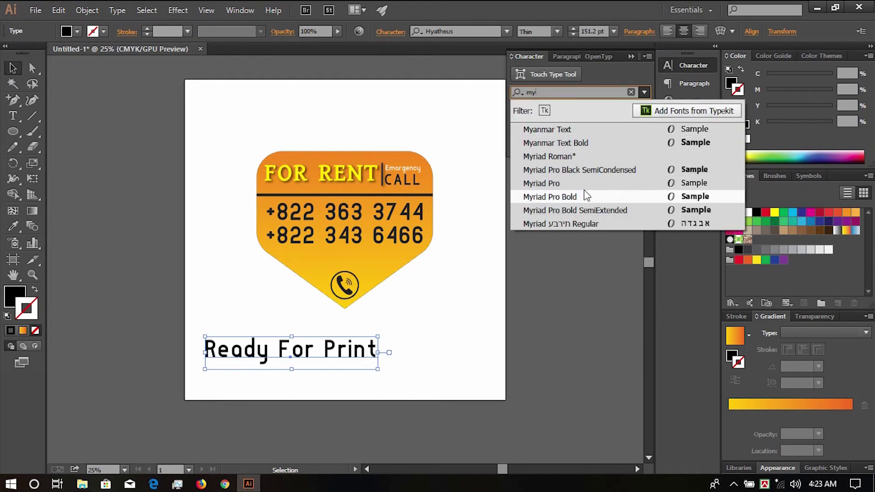
{"action": "left_click", "coordinate": [583, 196]}
- Enlarge the 'Ready For Print' heading and place it centred above the FOR RENT badge
{"action": "left_click_drag", "start_coordinate": [391, 363], "coordinate": [419, 366]}
{"action": "left_click_drag", "start_coordinate": [356, 345], "coordinate": [410, 336]}
{"action": "left_click", "coordinate": [510, 341]}
{"action": "left_click_drag", "start_coordinate": [449, 287], "coordinate": [464, 315]}
{"action": "key", "text": "Tab"}
{"action": "scroll", "coordinate": [405, 266], "scroll_direction": "up", "scroll_amount": 2}
{"action": "left_click_drag", "start_coordinate": [278, 217], "coordinate": [355, 211]}
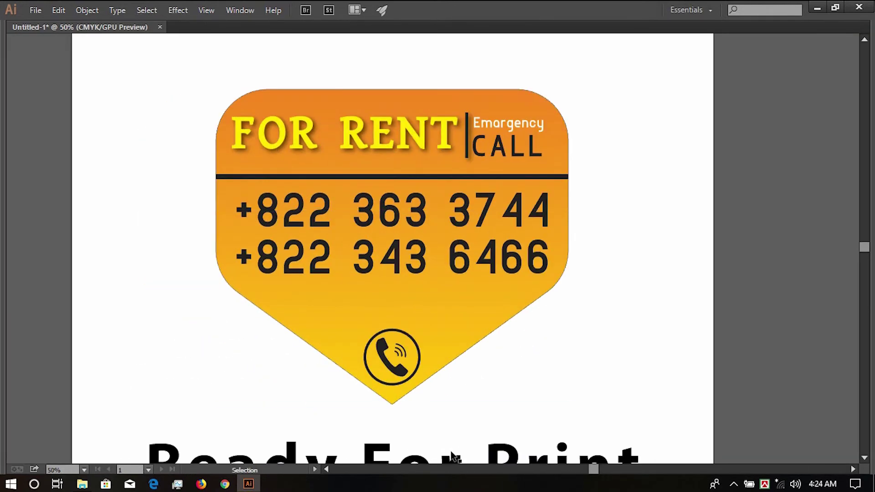
{"action": "left_click_drag", "start_coordinate": [501, 458], "coordinate": [499, 54]}
{"action": "left_click_drag", "start_coordinate": [515, 122], "coordinate": [512, 92]}
{"action": "left_click_drag", "start_coordinate": [522, 191], "coordinate": [523, 180]}
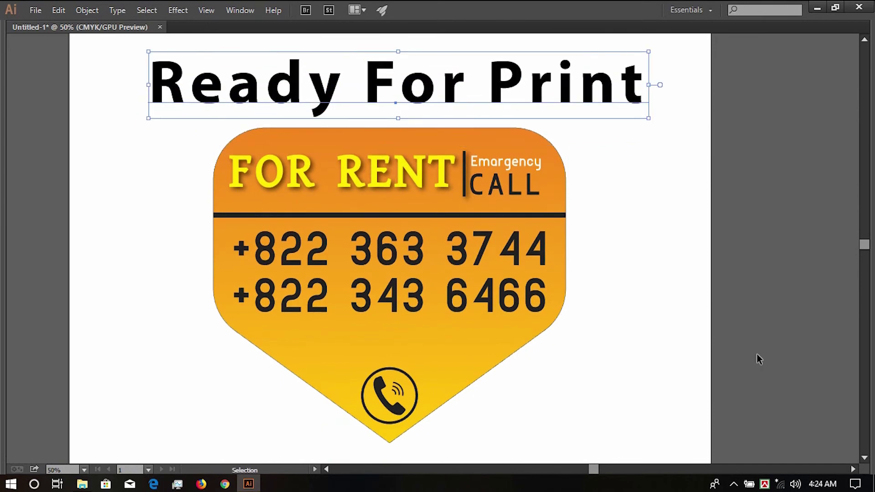